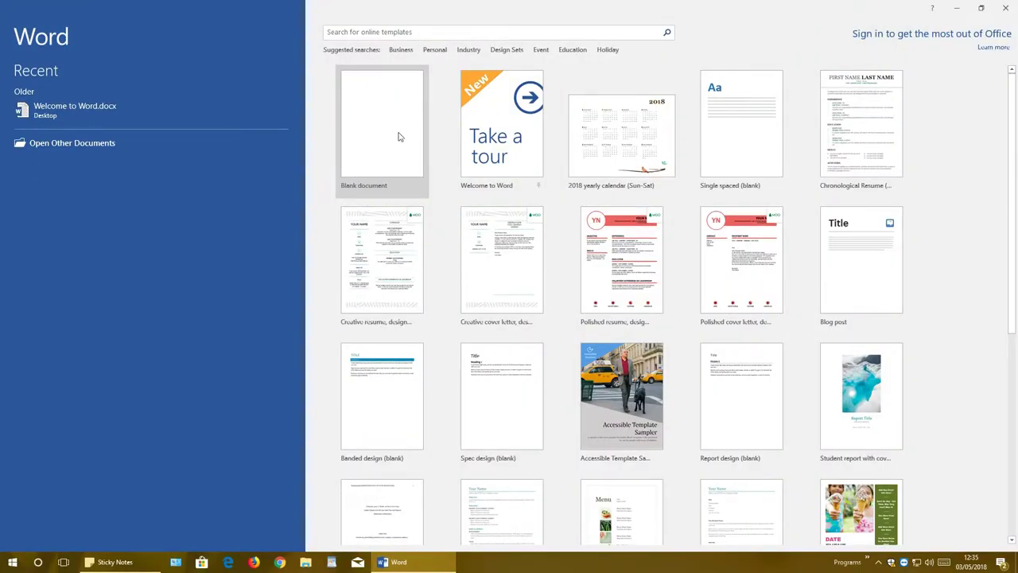
# Create a blank document, enter "Hello World" and repeat that typing once directly after it
pyautogui.click(400, 137)
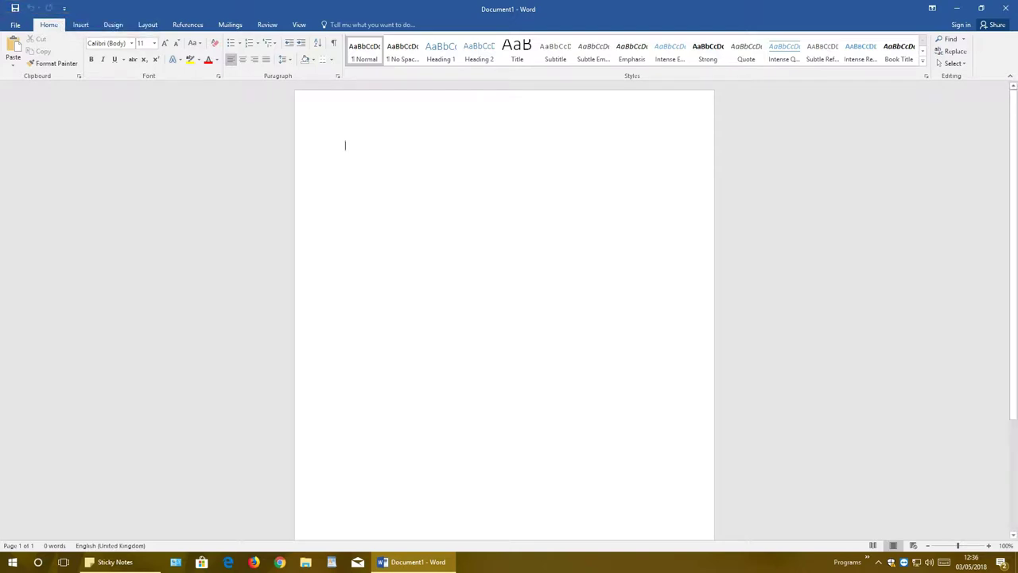
pyautogui.write('Hello World')
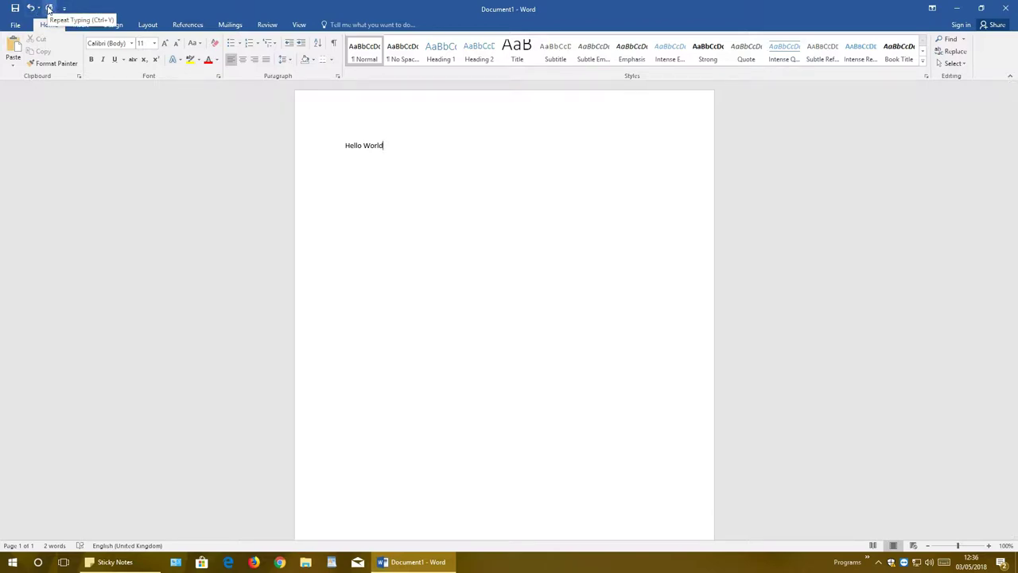
pyautogui.click(48, 9)
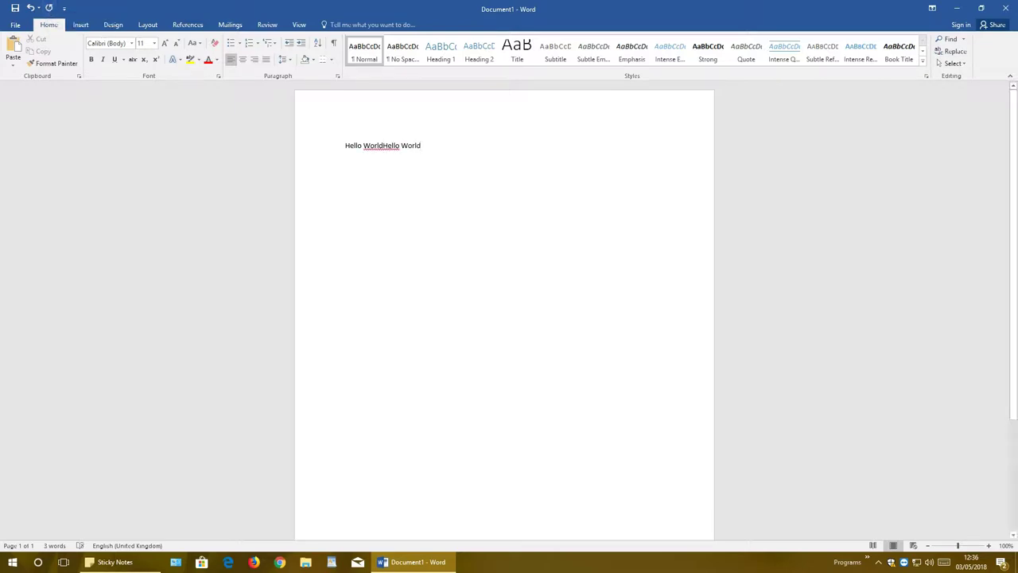
# Undo the repeated "Hello World" and redo it, leaving no text selected
pyautogui.moveTo(399, 146); pyautogui.dragTo(346, 146)
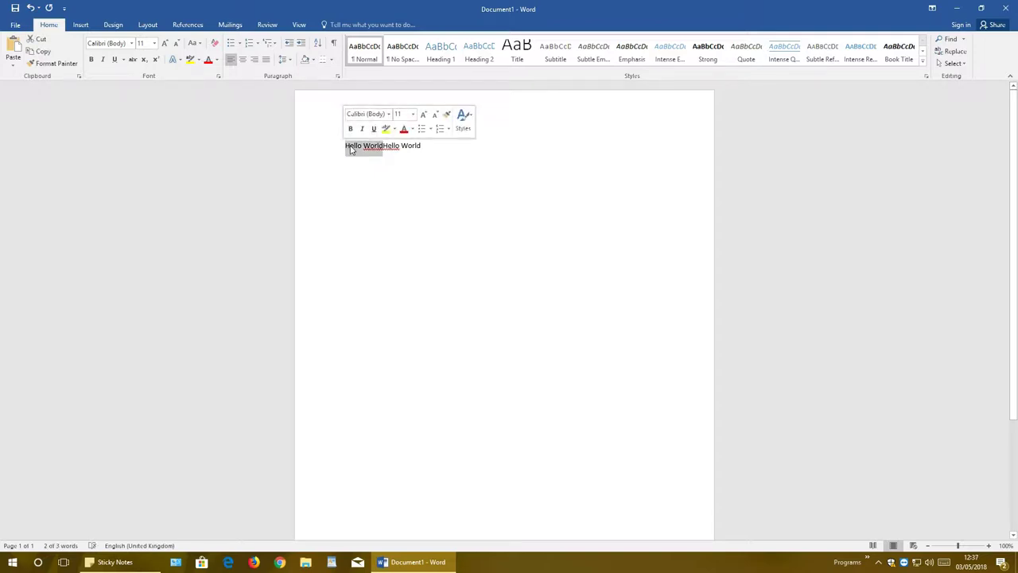
pyautogui.click(31, 7)
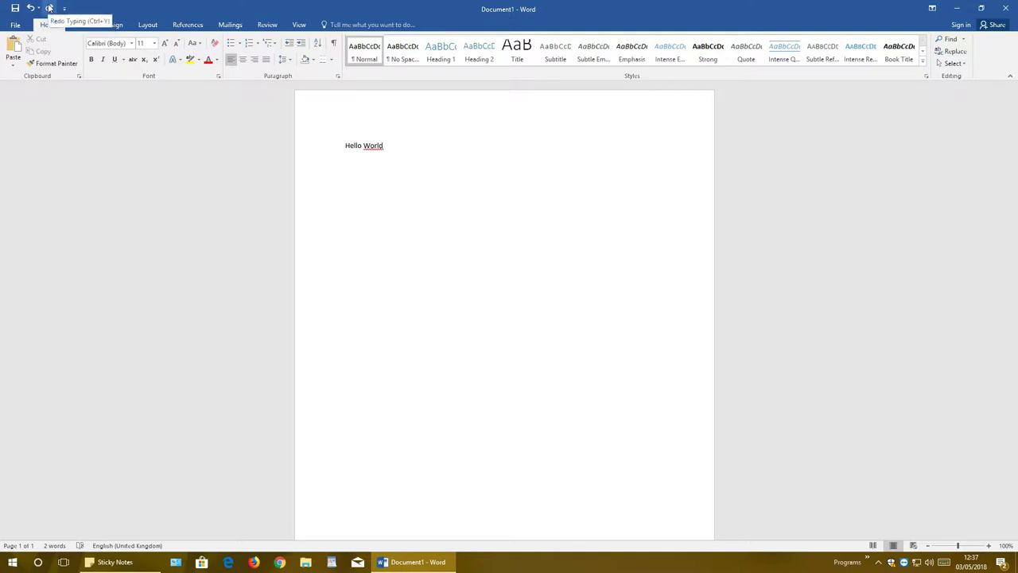
pyautogui.click(49, 8)
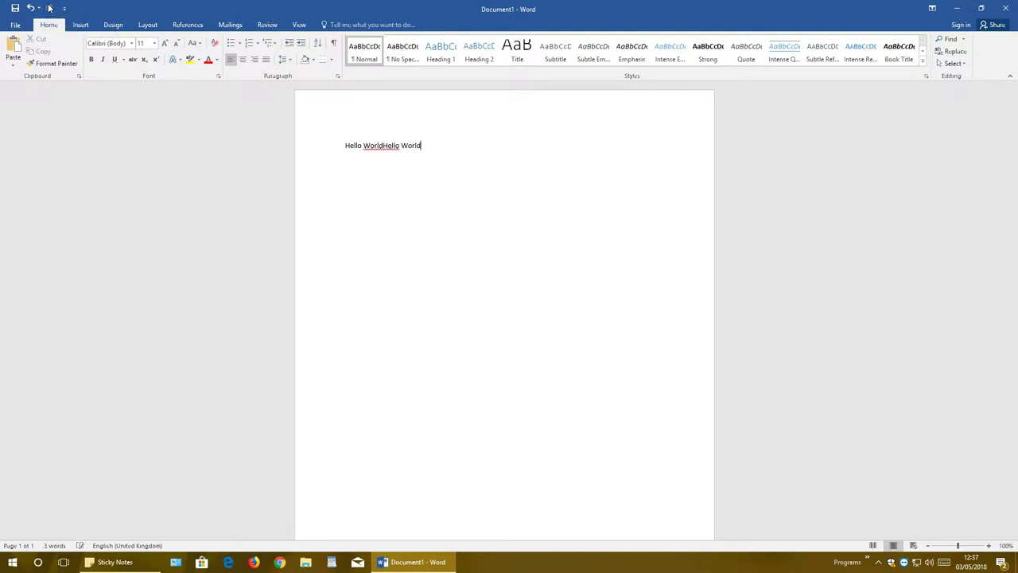
pyautogui.moveTo(420, 145); pyautogui.dragTo(363, 144)
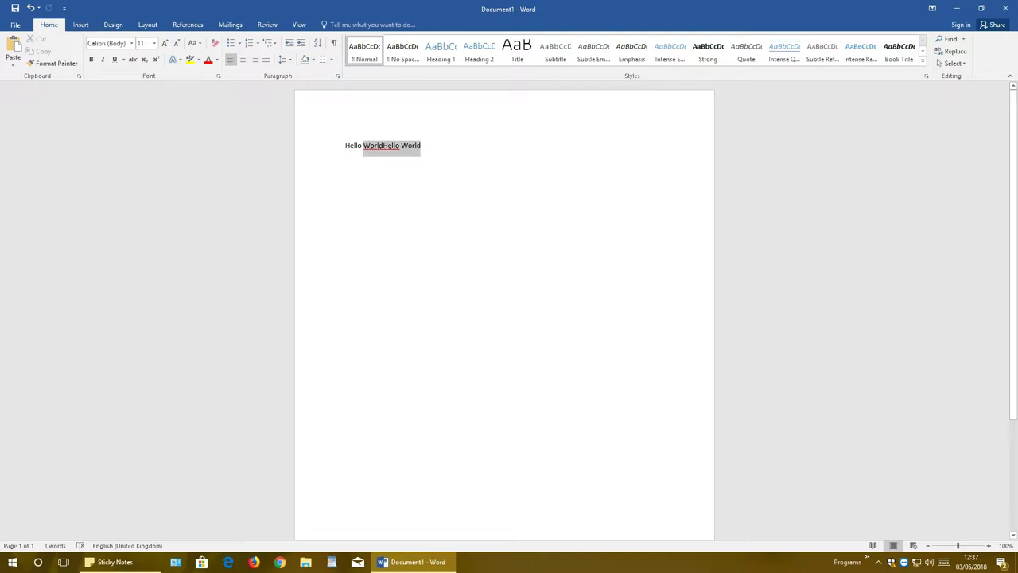
pyautogui.click(383, 146)
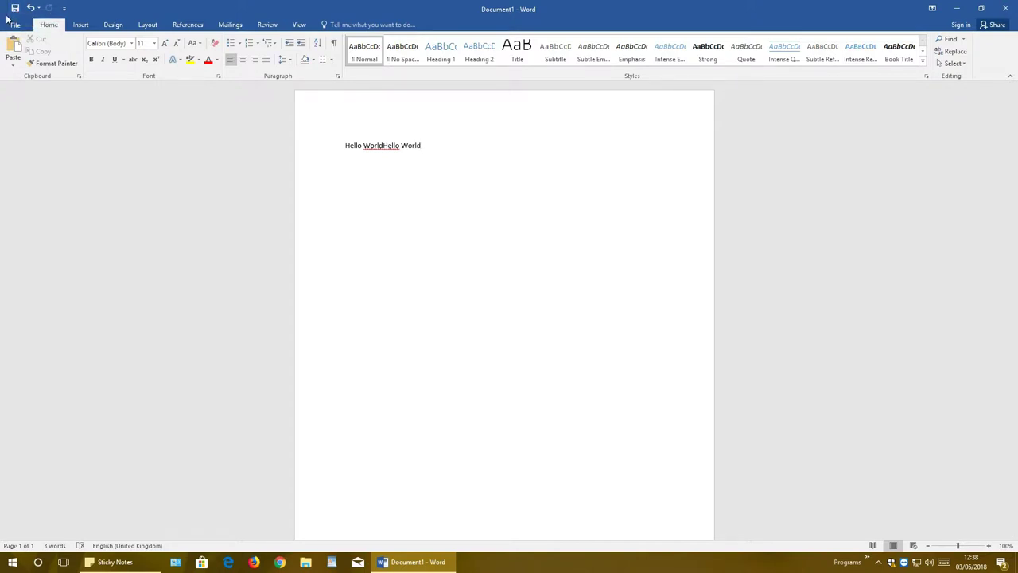
# Add the New command to the Quick Access Toolbar
pyautogui.click(64, 9)
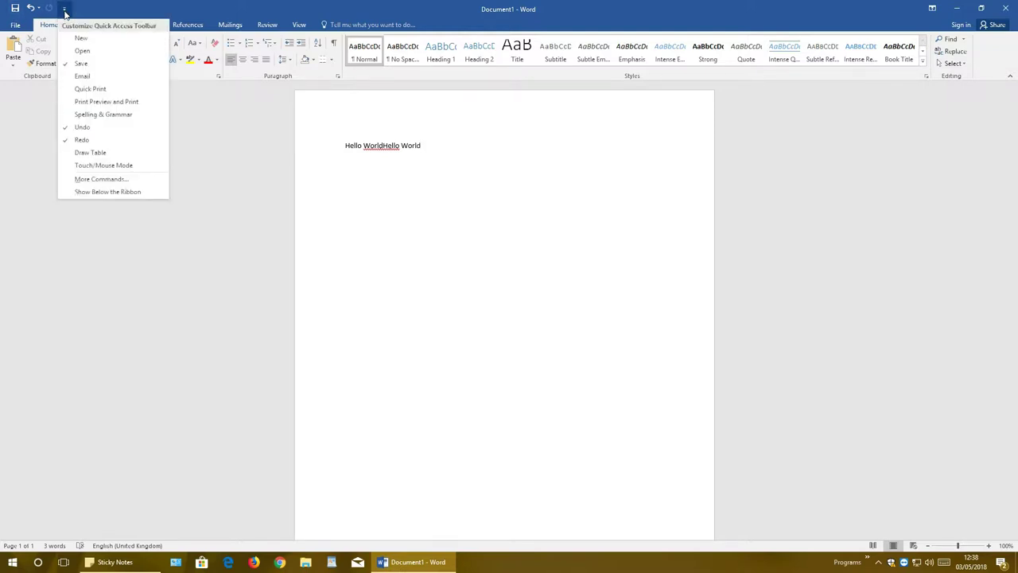
pyautogui.click(91, 50)
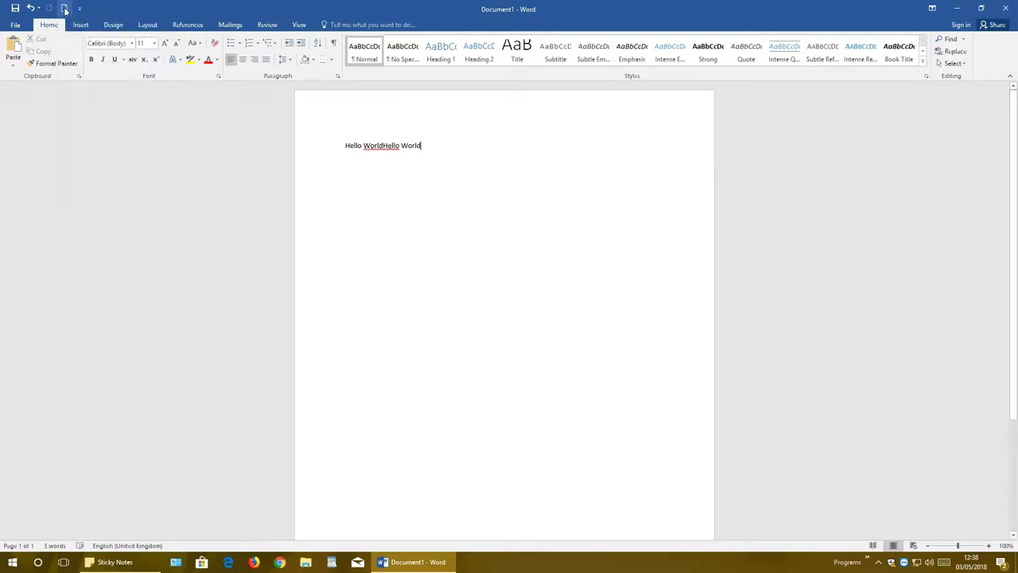
pyautogui.click(79, 10)
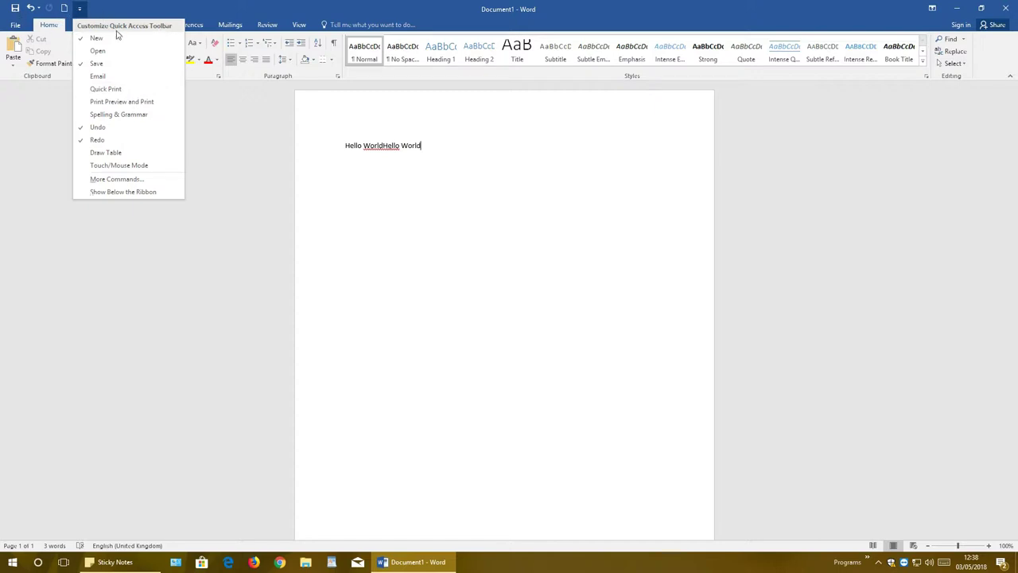
pyautogui.click(221, 7)
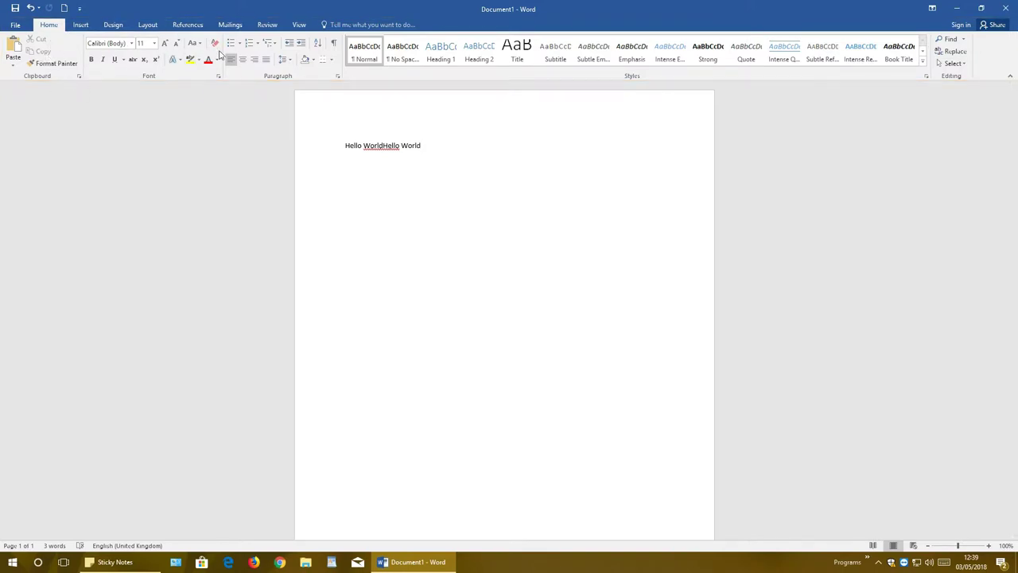
# Set the ribbon to show tabs only and temporarily display the Design commands
pyautogui.click(932, 9)
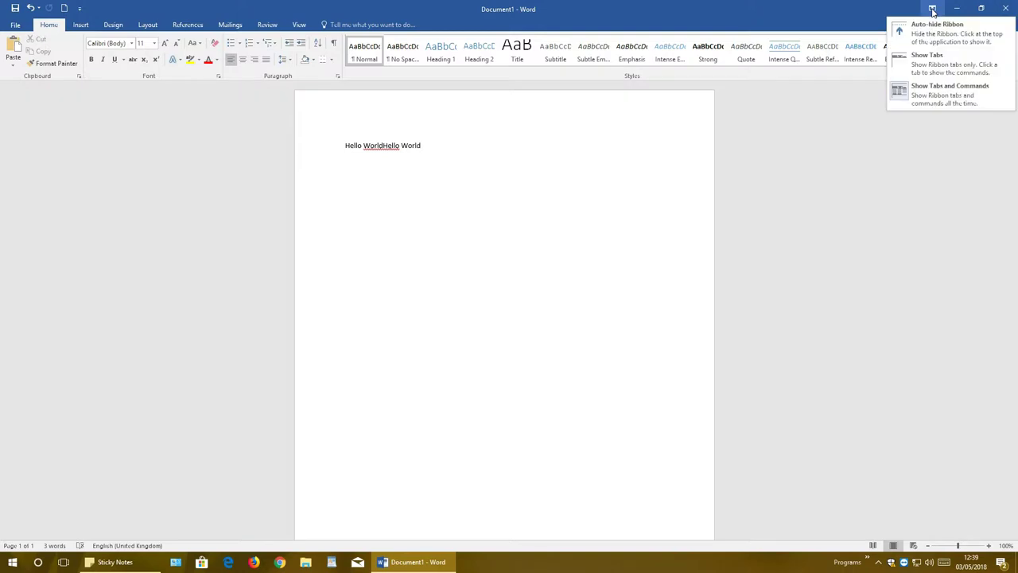
pyautogui.click(935, 61)
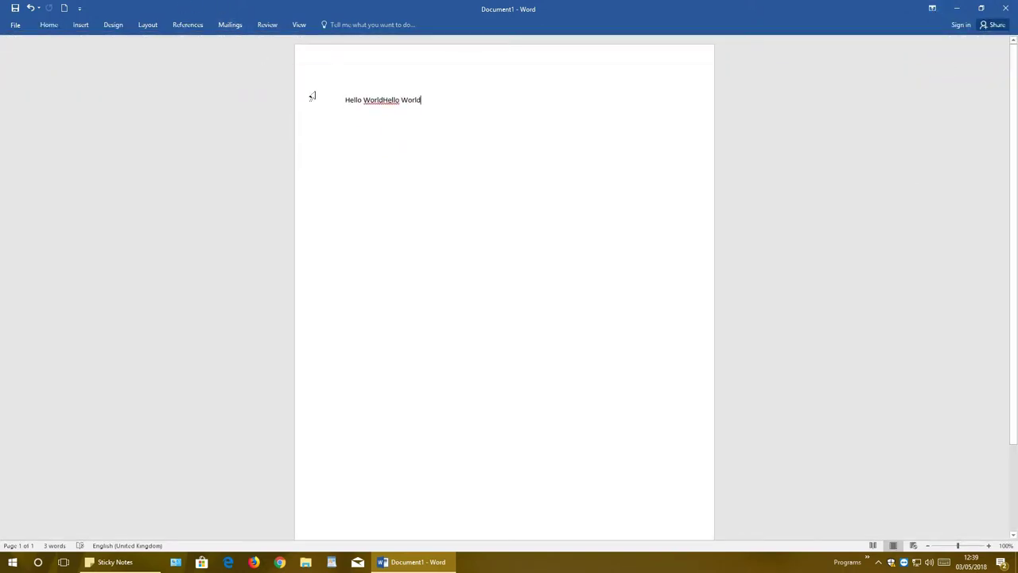
pyautogui.click(111, 25)
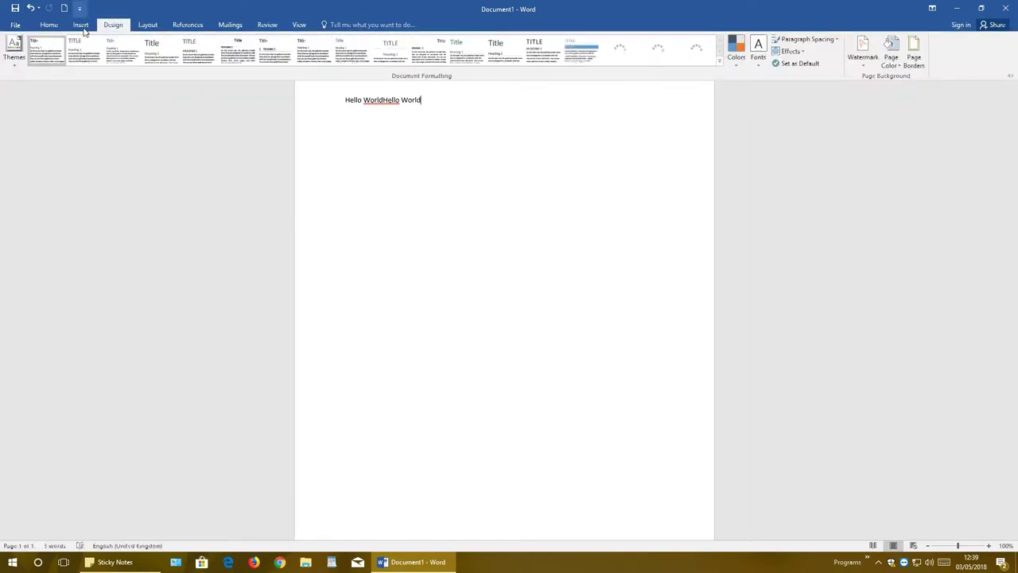
pyautogui.click(607, 218)
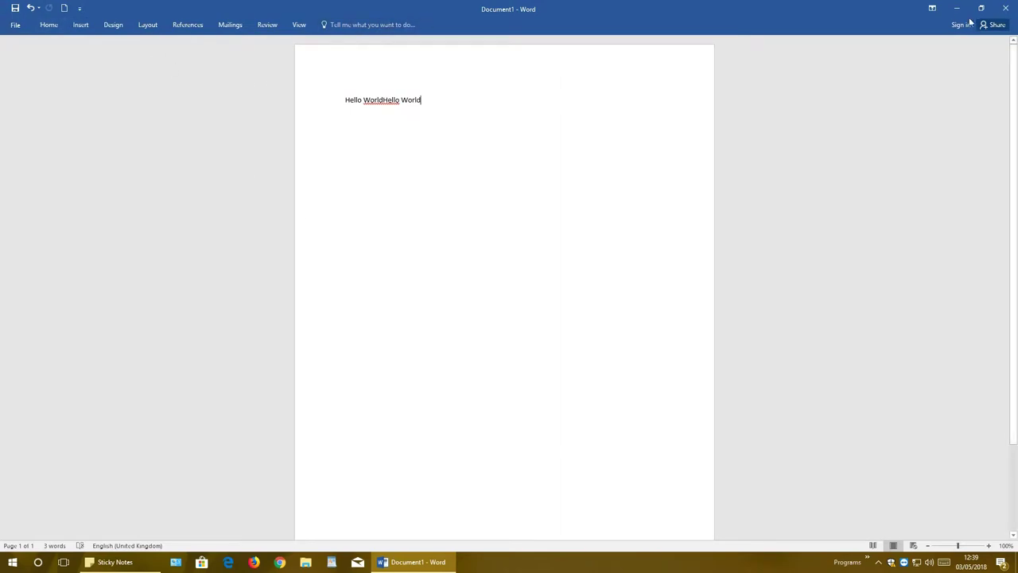
# Auto-hide the ribbon and restore it to showing tabs and commands all the time
pyautogui.click(932, 8)
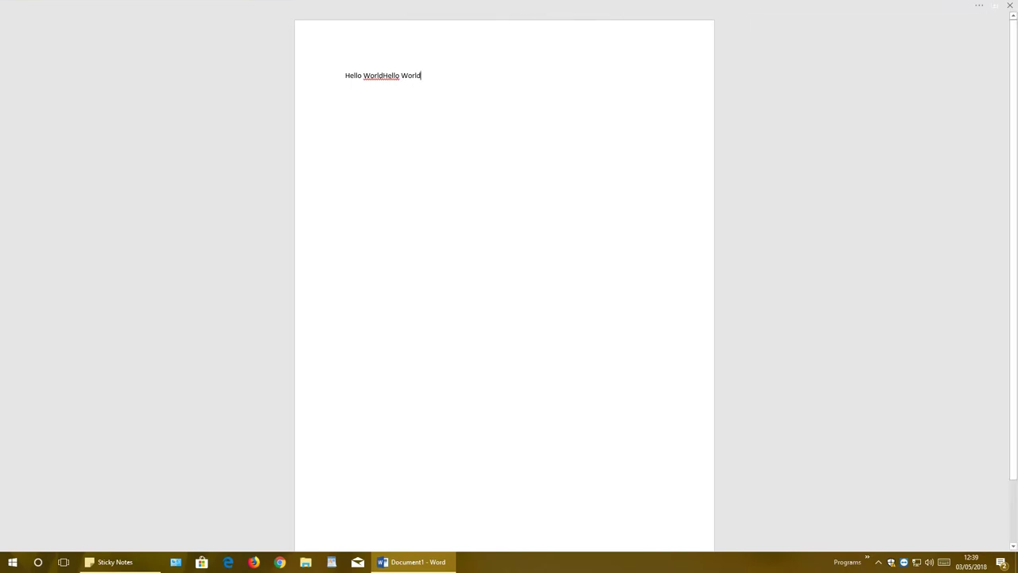
pyautogui.click(980, 6)
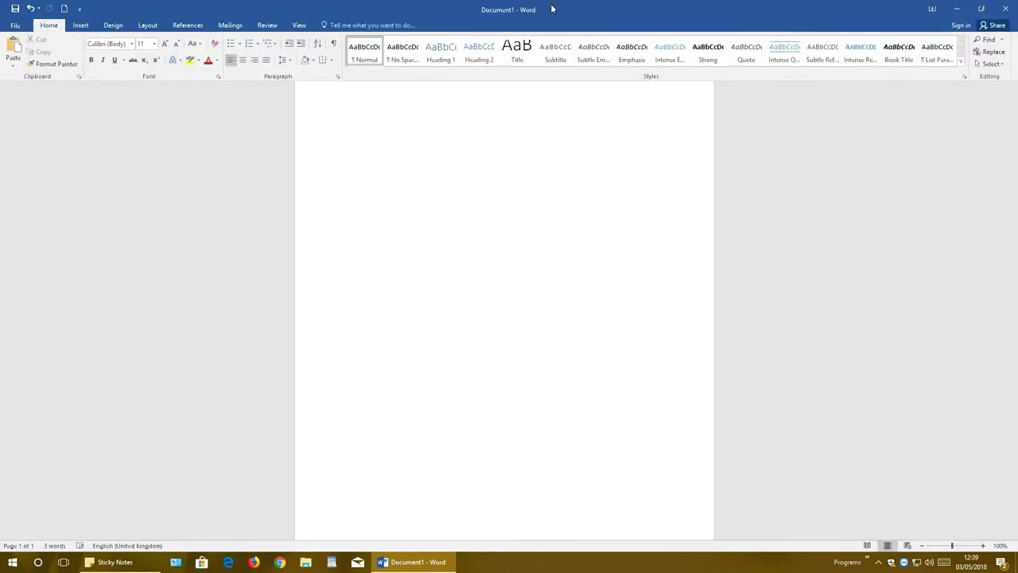
pyautogui.click(932, 8)
pyautogui.click(940, 92)
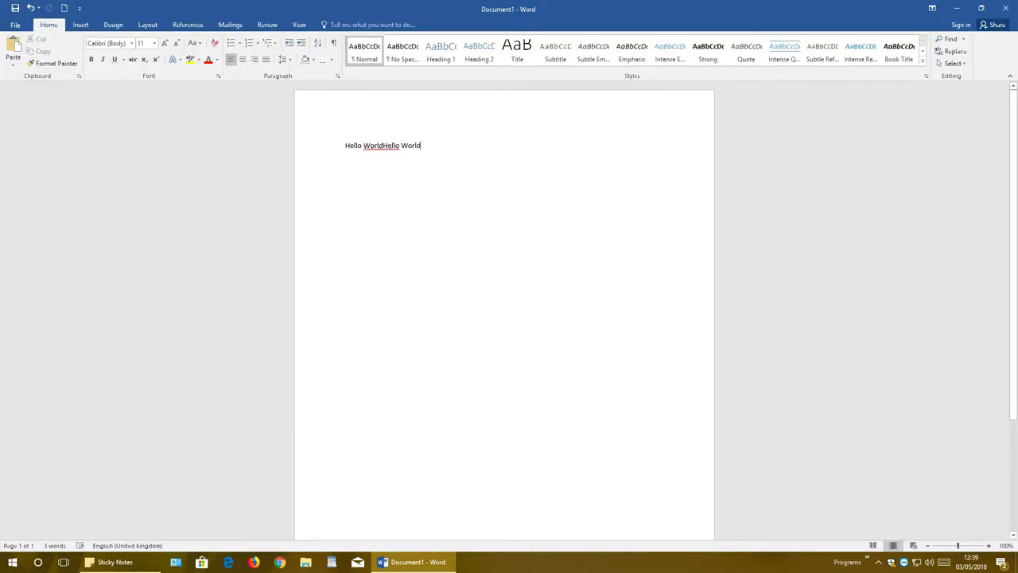
# Minimize the document window to the desktop and bring it back
pyautogui.click(959, 8)
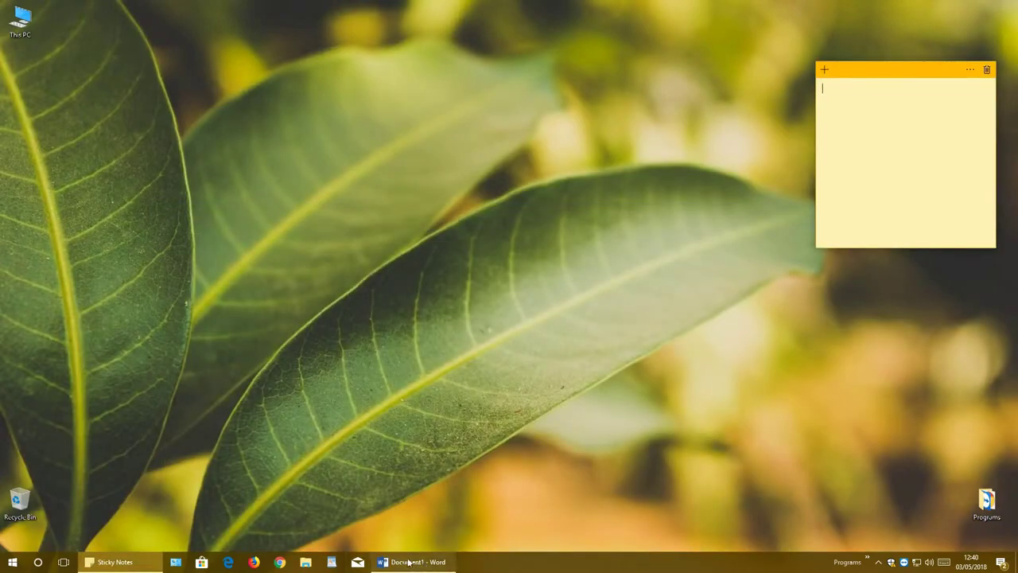
pyautogui.click(491, 566)
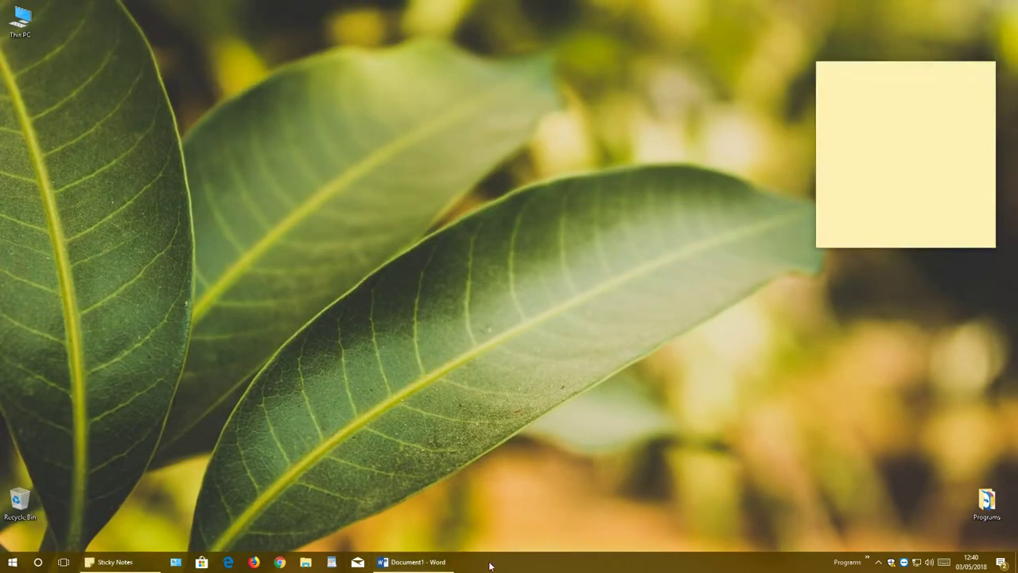
pyautogui.click(412, 564)
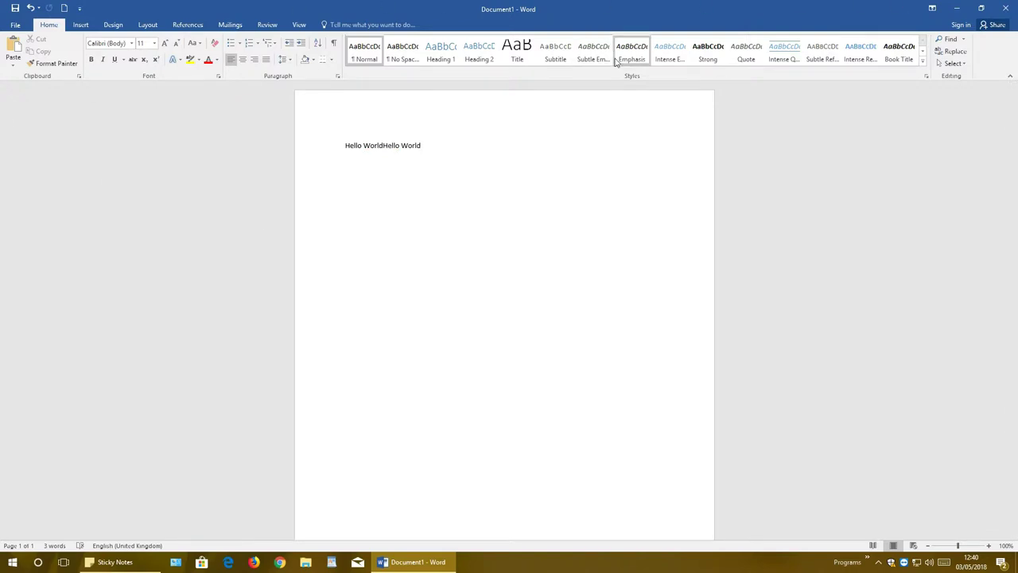
# Restore the document window down, move and resize it on the desktop, and maximize it again
pyautogui.click(981, 8)
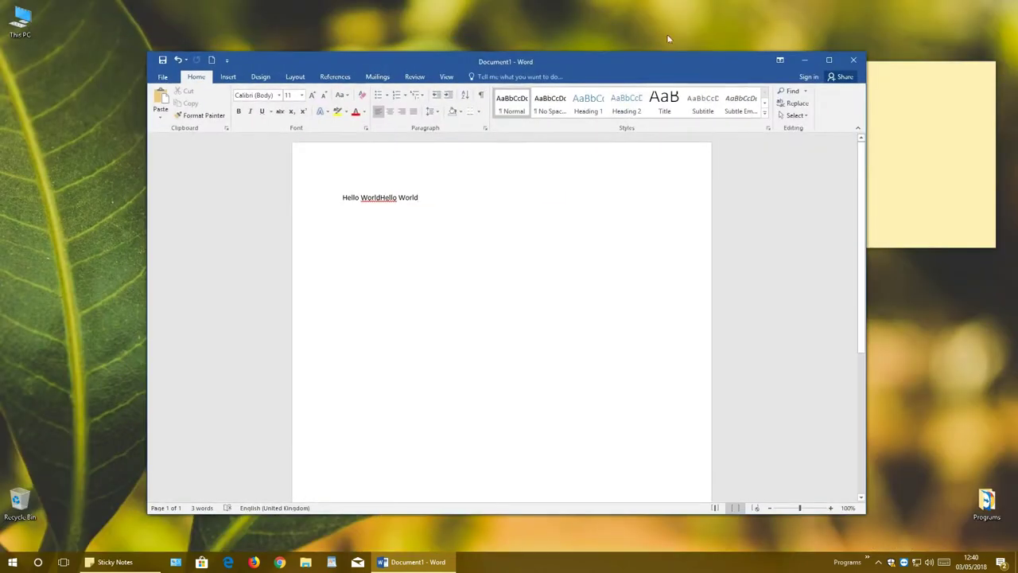
pyautogui.moveTo(663, 61); pyautogui.dragTo(670, 42)
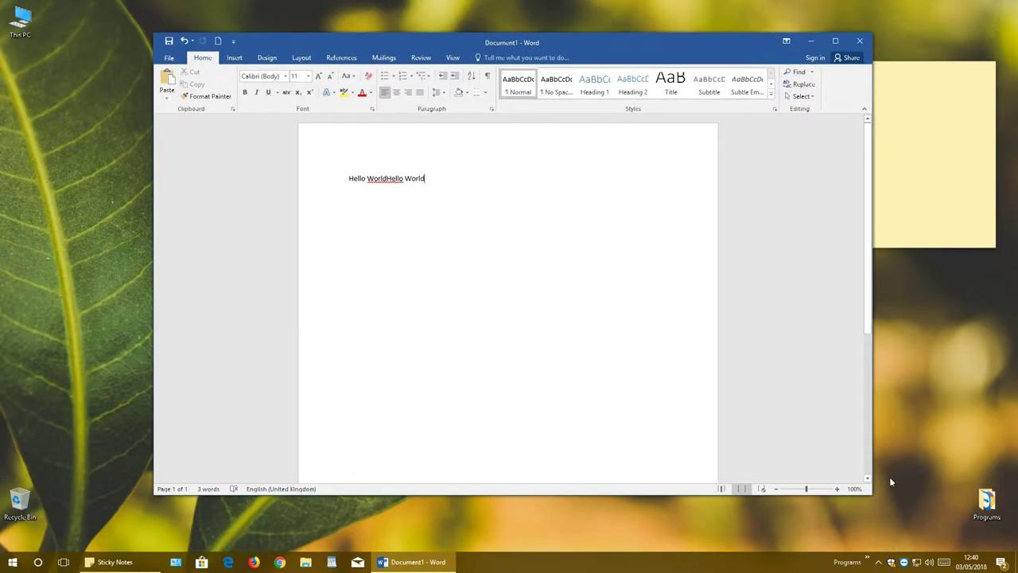
pyautogui.moveTo(870, 497); pyautogui.dragTo(643, 459)
pyautogui.moveTo(660, 494); pyautogui.dragTo(824, 500)
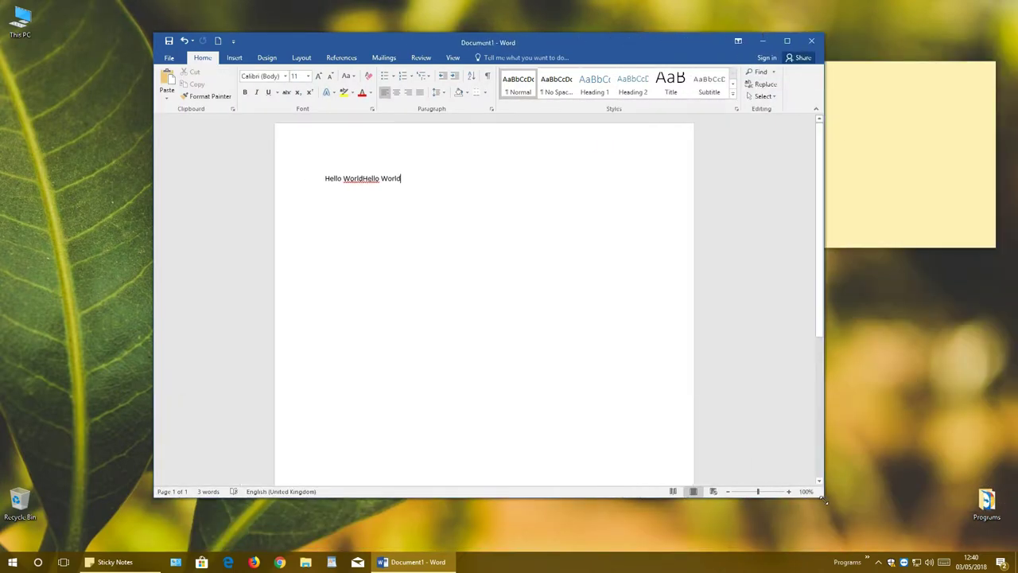
pyautogui.click(788, 40)
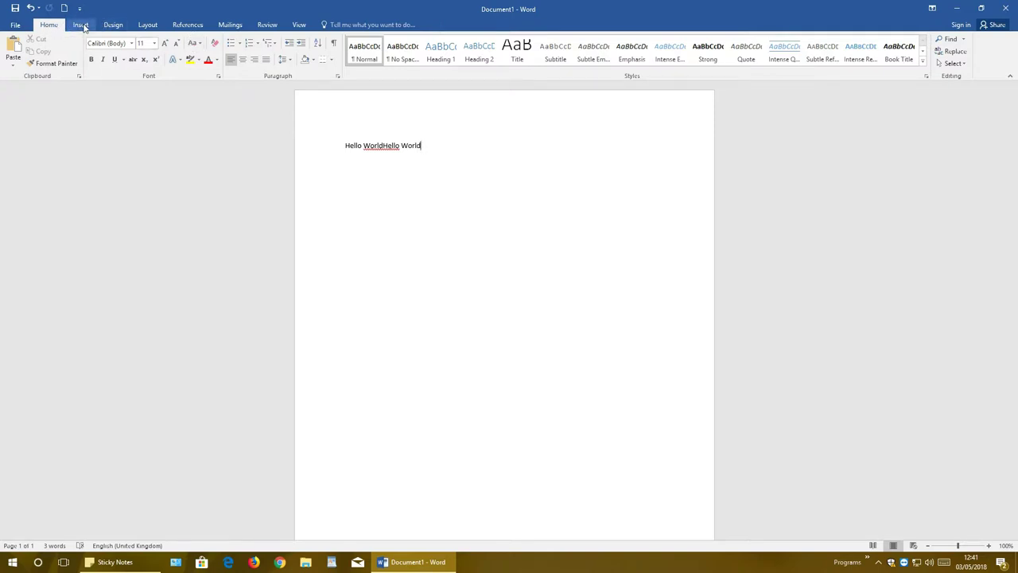
# Examine the ribbon's Insert, Design, Layout and Home command sets and how they are grouped
pyautogui.click(81, 25)
pyautogui.click(113, 26)
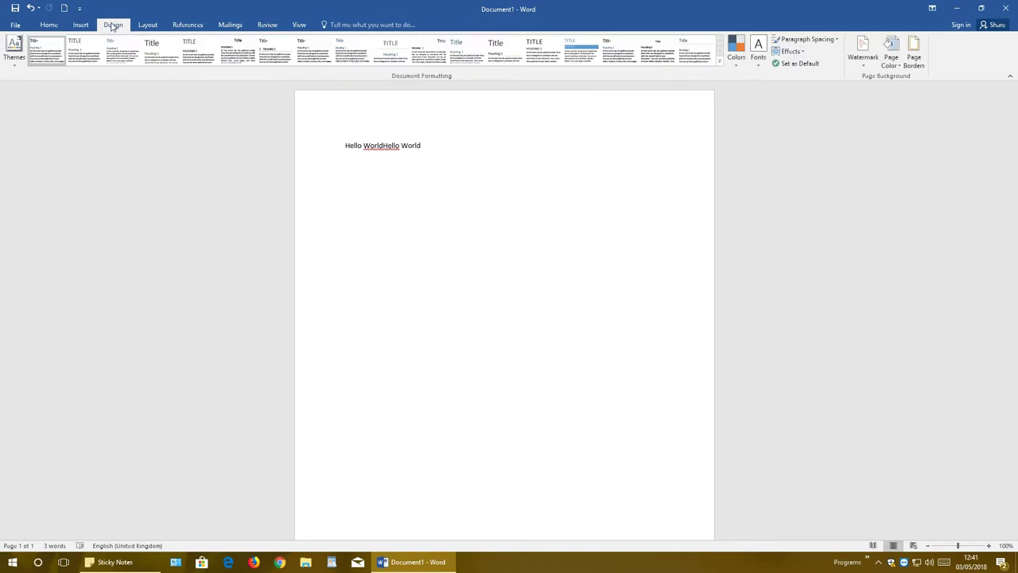
pyautogui.click(150, 26)
pyautogui.click(45, 25)
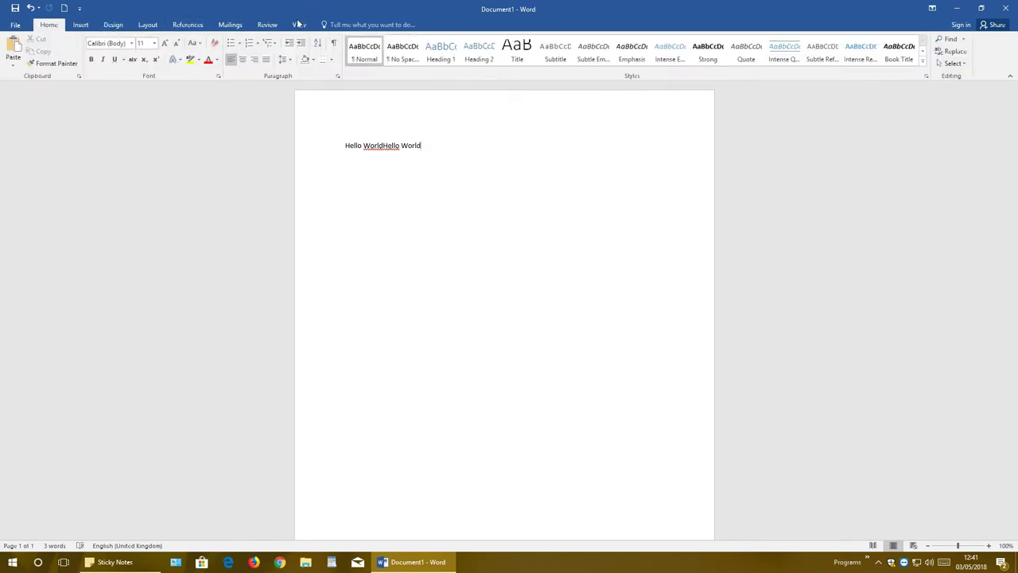
pyautogui.click(80, 25)
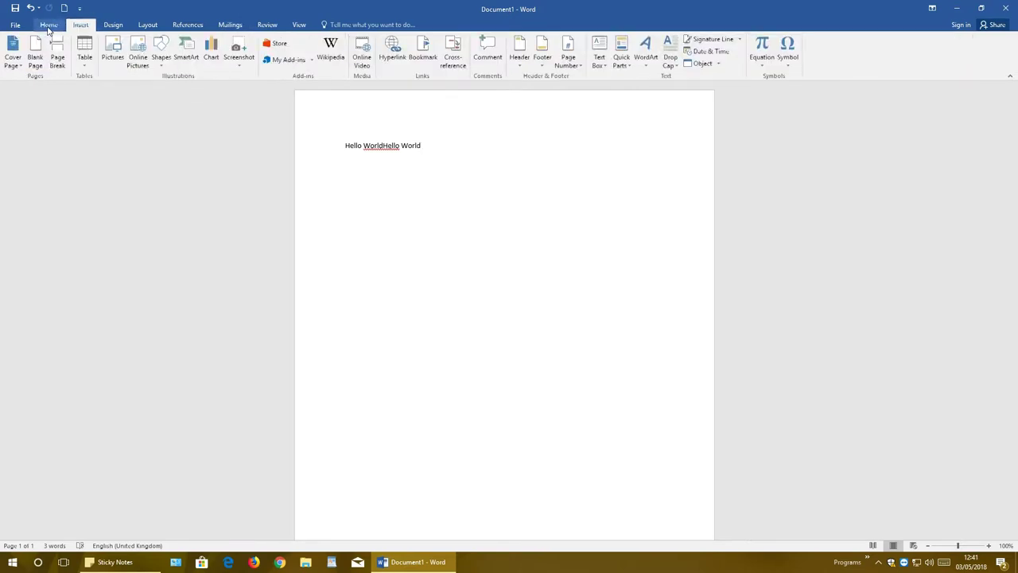
pyautogui.click(44, 26)
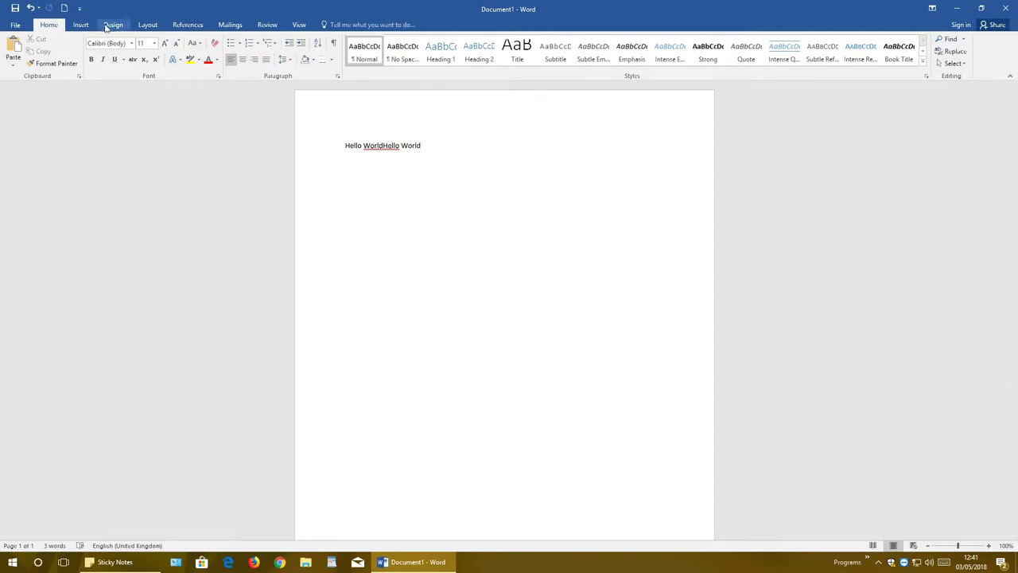
pyautogui.click(79, 25)
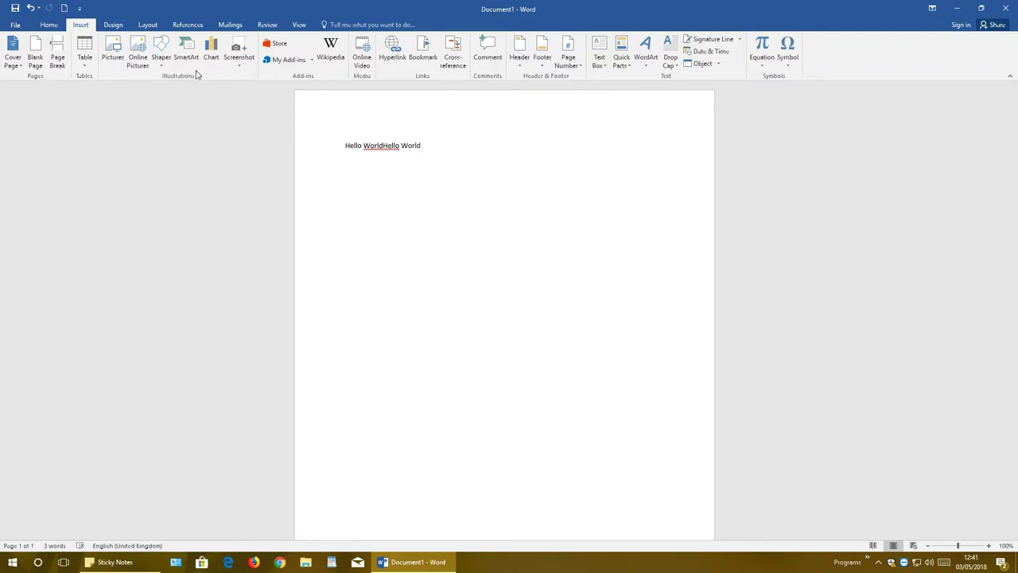
pyautogui.click(46, 25)
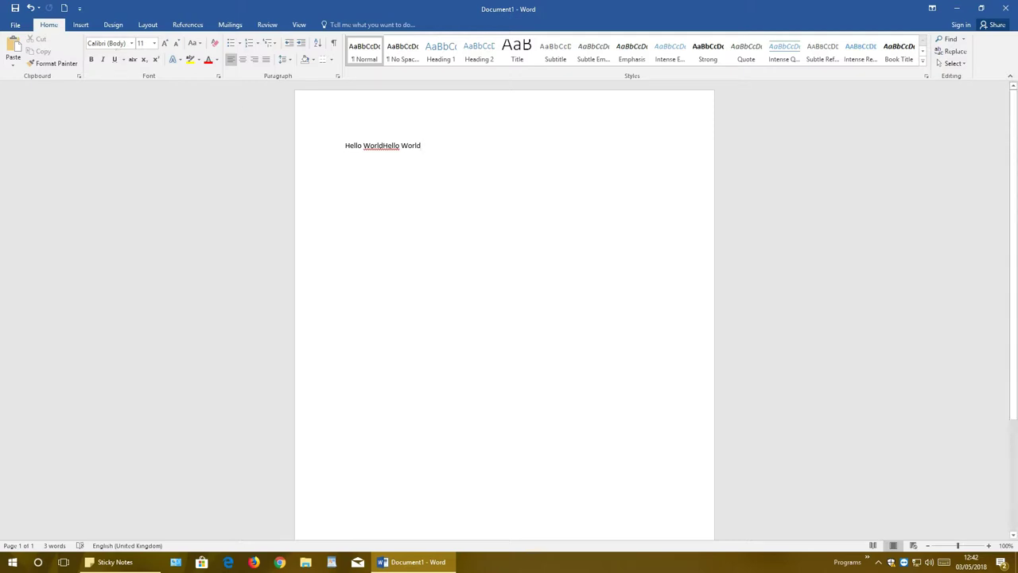
# Extend and shrink a selection character by character from the end of the text line, and clear it
pyautogui.hotkey('shift', 'Left')
pyautogui.hotkey('shift', 'Left')
pyautogui.hotkey('shift', 'Left')
pyautogui.hotkey('shift', 'Left')
pyautogui.hotkey('shift', 'Left')
pyautogui.hotkey('shift', 'Left')
pyautogui.hotkey('shift', 'Left')
pyautogui.hotkey('shift', 'Left')
pyautogui.hotkey('shift', 'Left')
pyautogui.hotkey('shift', 'Left')
pyautogui.hotkey('shift', 'Left')
pyautogui.hotkey('shift', 'Left')
pyautogui.hotkey('shift', 'Left')
pyautogui.hotkey('shift', 'Left')
pyautogui.hotkey('shift', 'Left')
pyautogui.hotkey('shift', 'Right')
pyautogui.hotkey('shift', 'Right')
pyautogui.hotkey('shift', 'Right')
pyautogui.hotkey('shift', 'Right')
pyautogui.hotkey('shift', 'Right')
pyautogui.hotkey('shift', 'Right')
pyautogui.hotkey('shift', 'Left')
pyautogui.click(411, 151)
pyautogui.click(410, 151)
# Select the second "Hello World" on the line and make it bold
pyautogui.moveTo(421, 146); pyautogui.dragTo(383, 146)
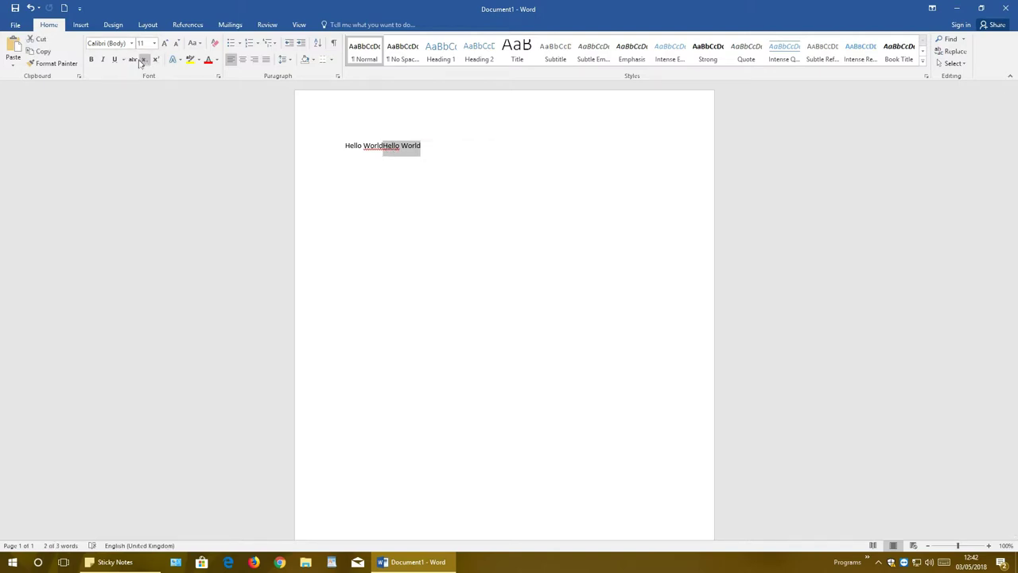
pyautogui.click(91, 61)
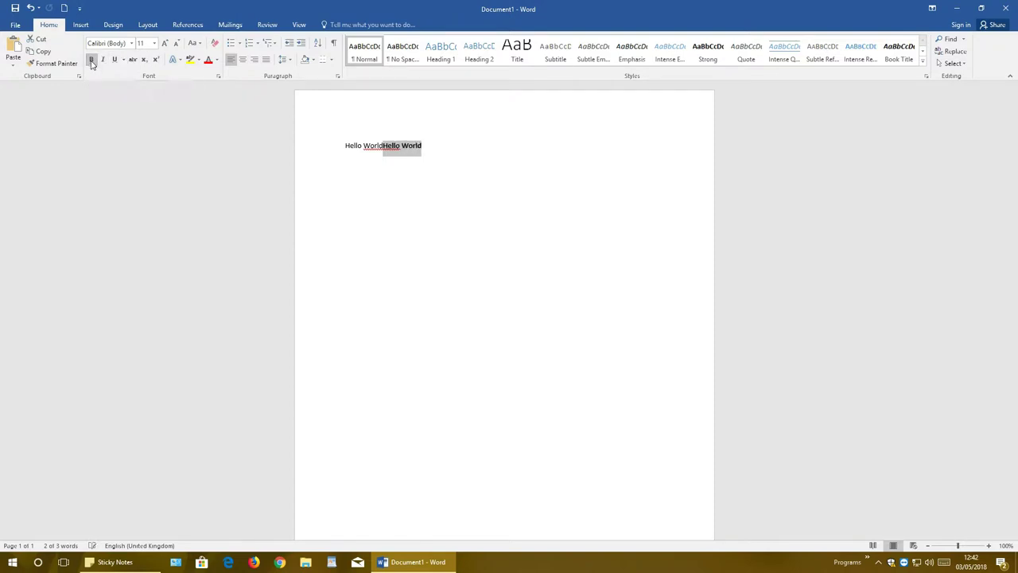
# Format the selected second "Hello World" with the Bahnschrift font and a light blue font colour, leaving its size as it is
pyautogui.click(131, 42)
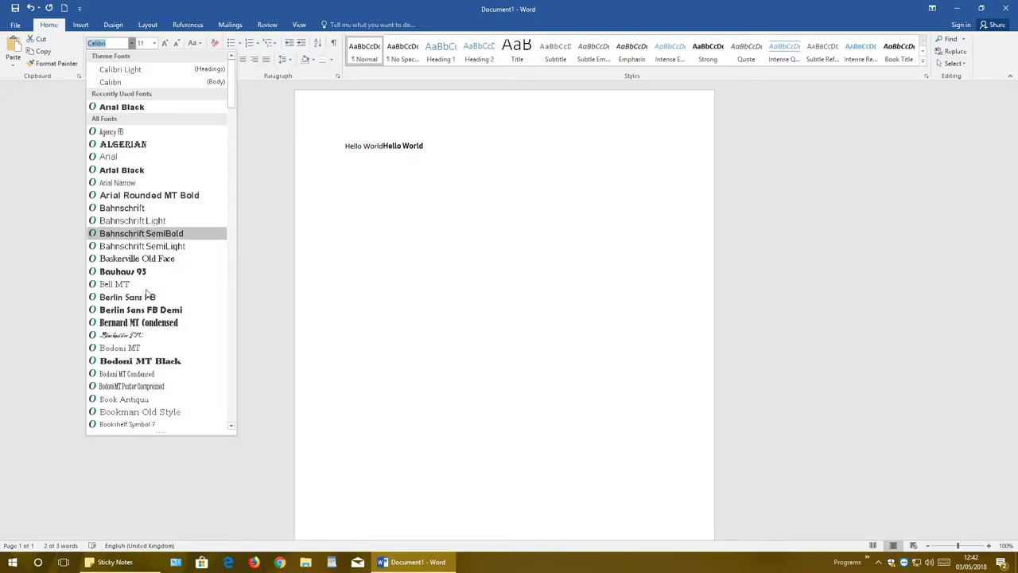
pyautogui.click(130, 212)
pyautogui.click(154, 43)
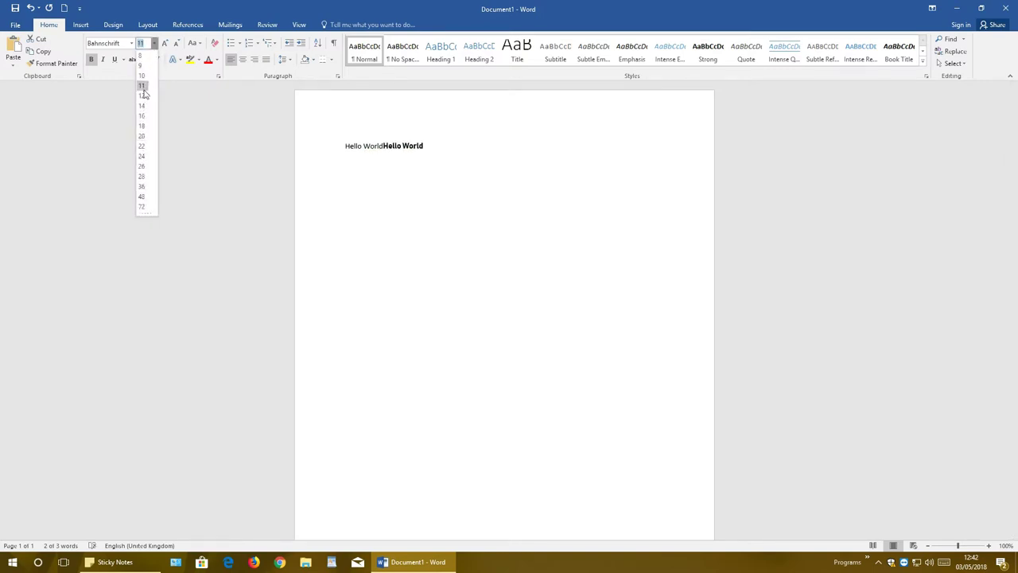
pyautogui.press('Escape')
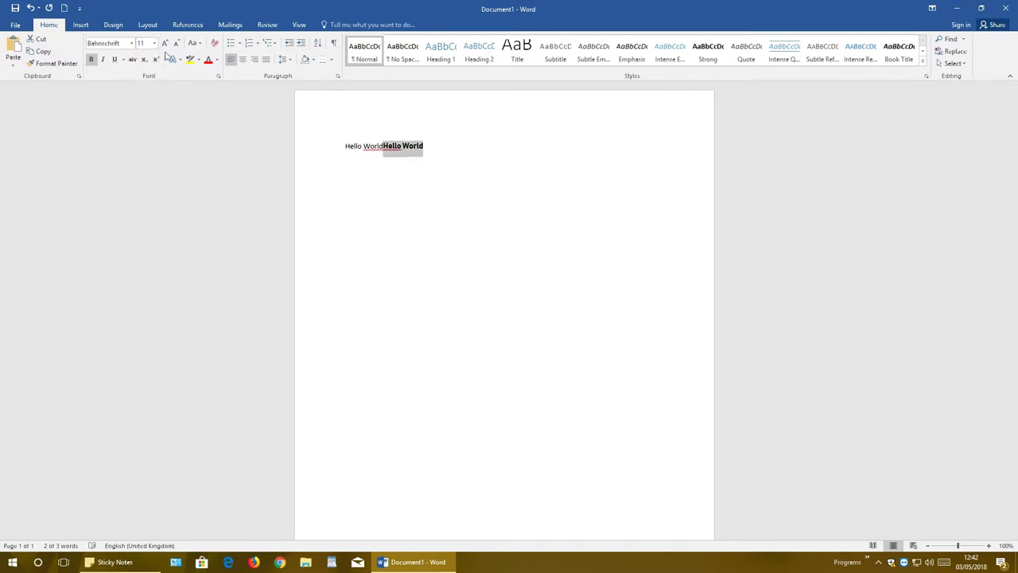
pyautogui.hotkey('ctrl', 'x')
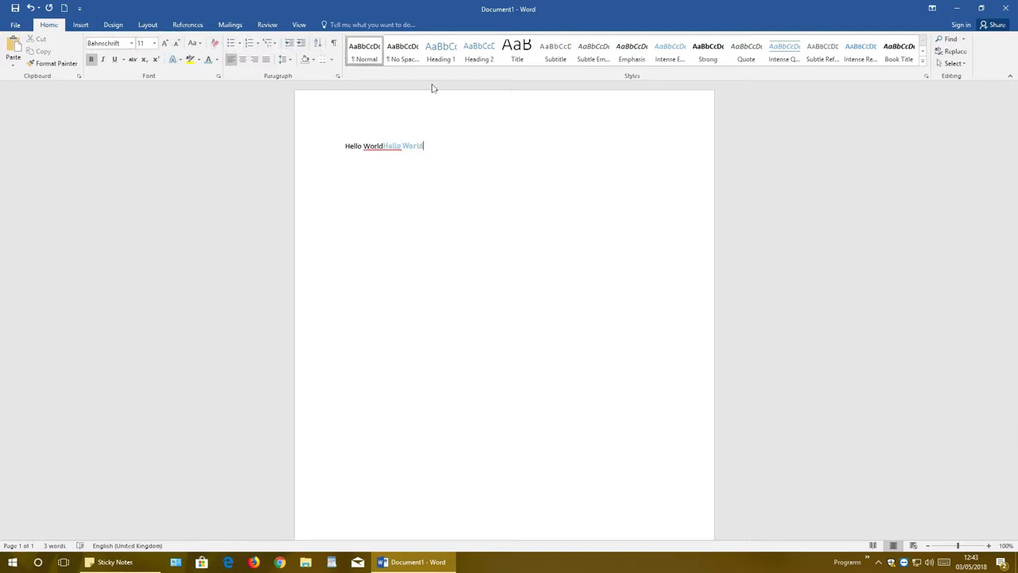
# Restore the document window down, narrow it to compare how the ribbon adapts, and maximize it again
pyautogui.click(981, 10)
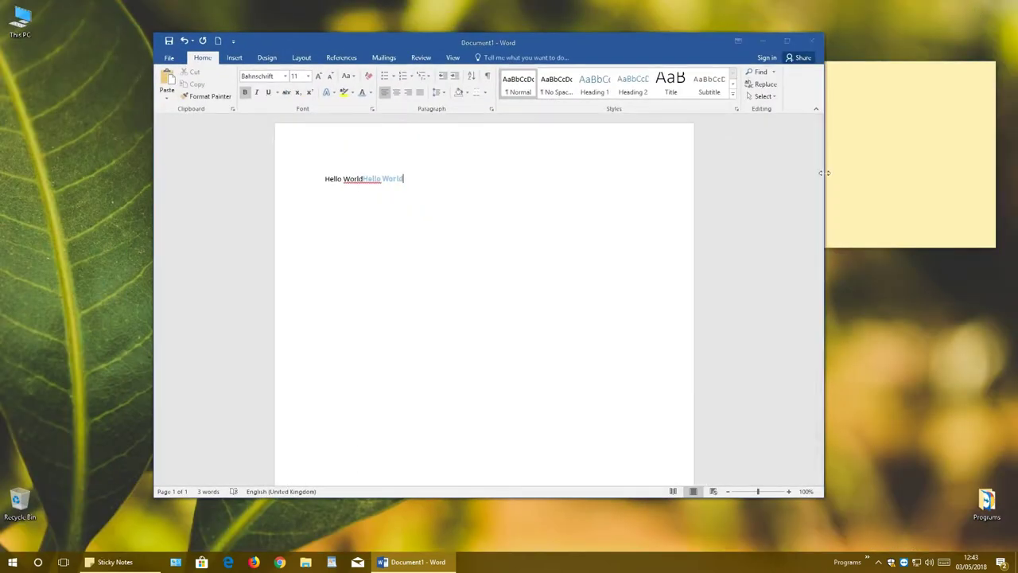
pyautogui.moveTo(824, 173); pyautogui.dragTo(538, 172)
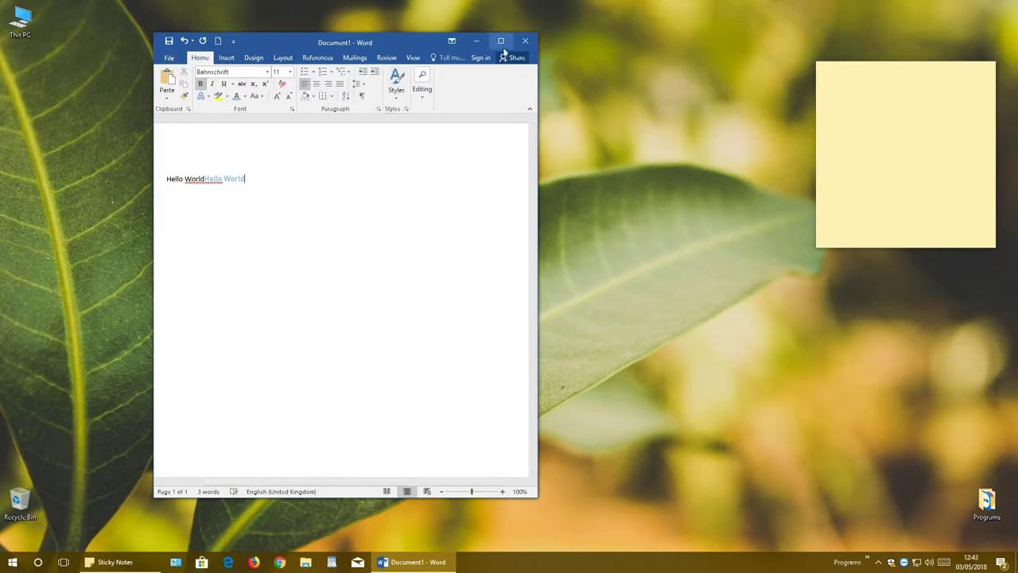
pyautogui.click(500, 41)
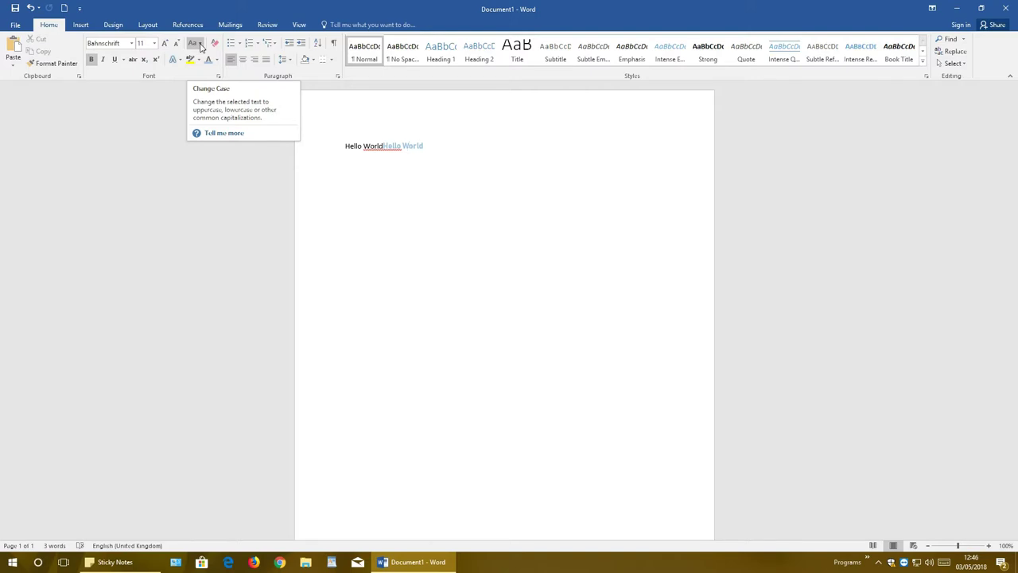
# Review the Change Case options and the full Font settings for the first "World", closing both without applying anything
pyautogui.click(200, 46)
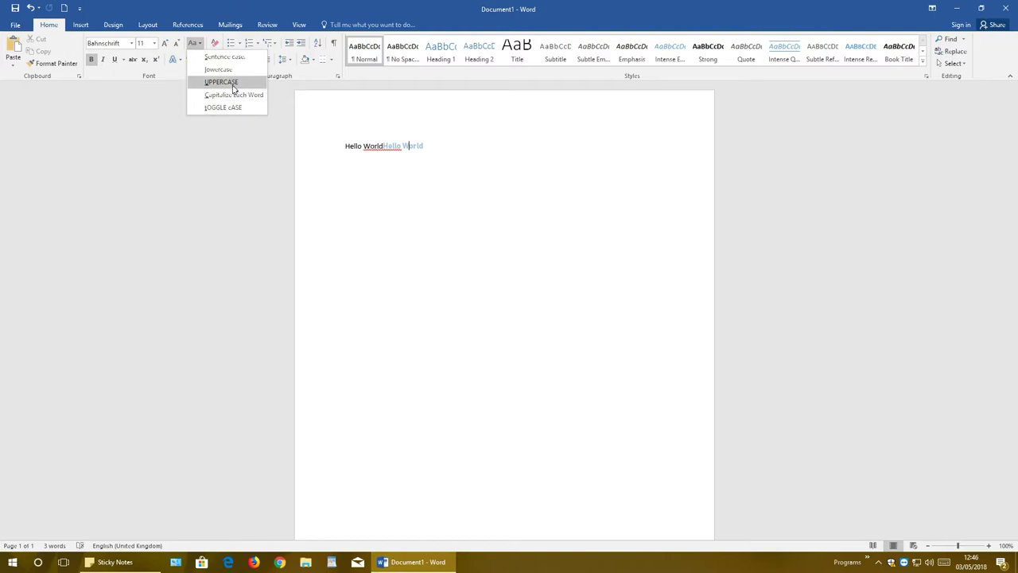
pyautogui.click(188, 138)
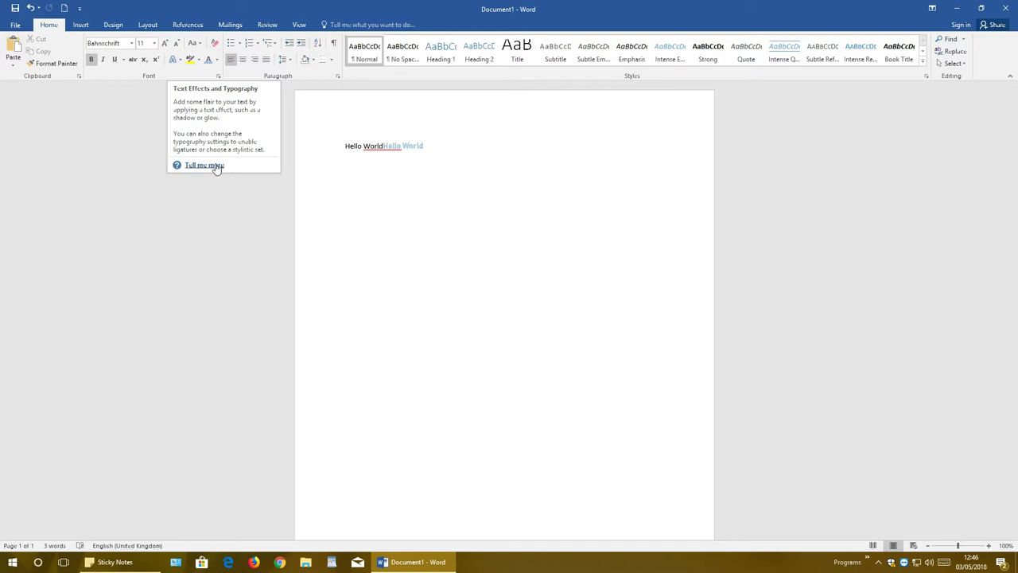
pyautogui.click(325, 142)
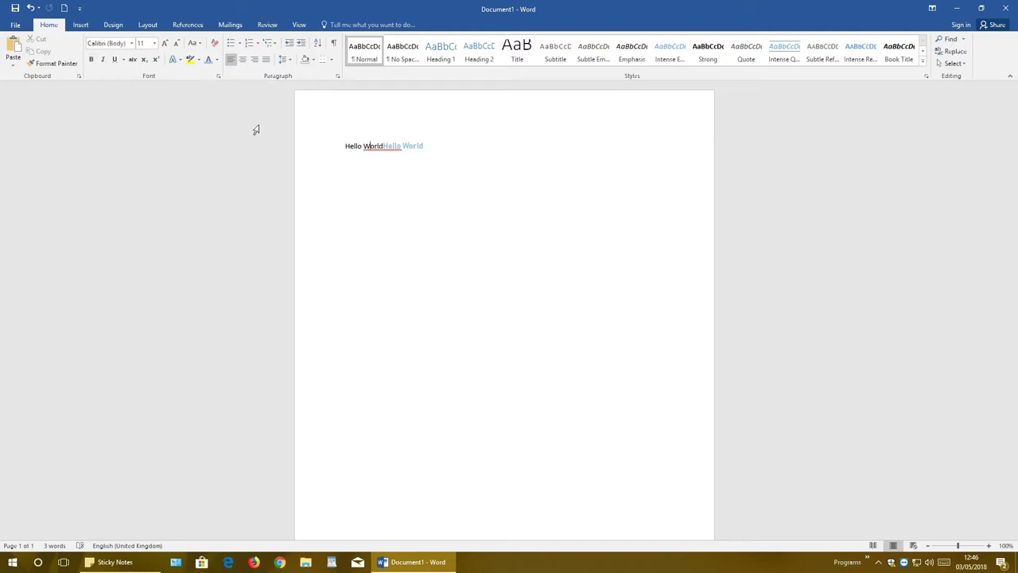
pyautogui.click(218, 76)
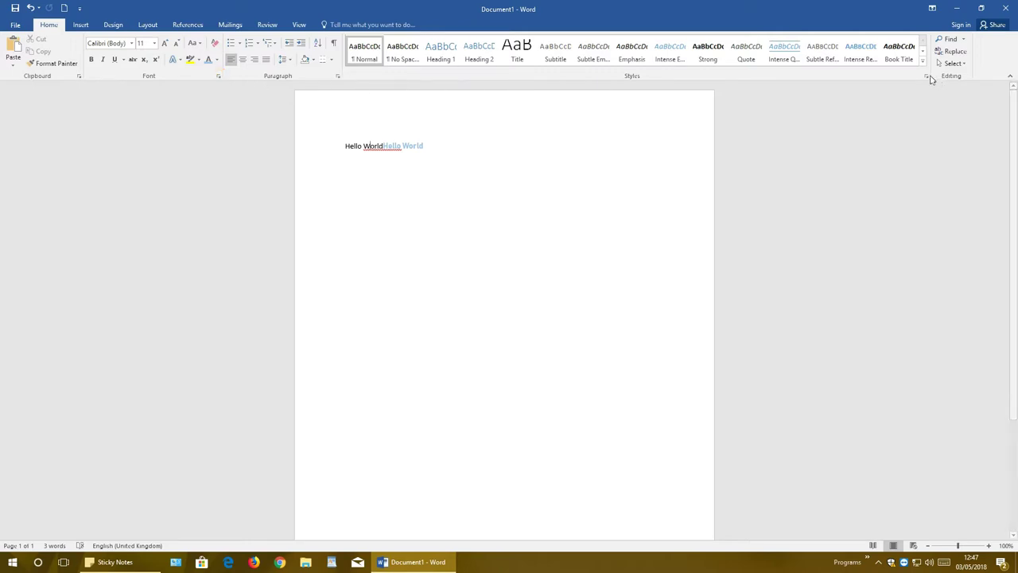
pyautogui.click(218, 76)
pyautogui.moveTo(505, 145); pyautogui.dragTo(450, 182)
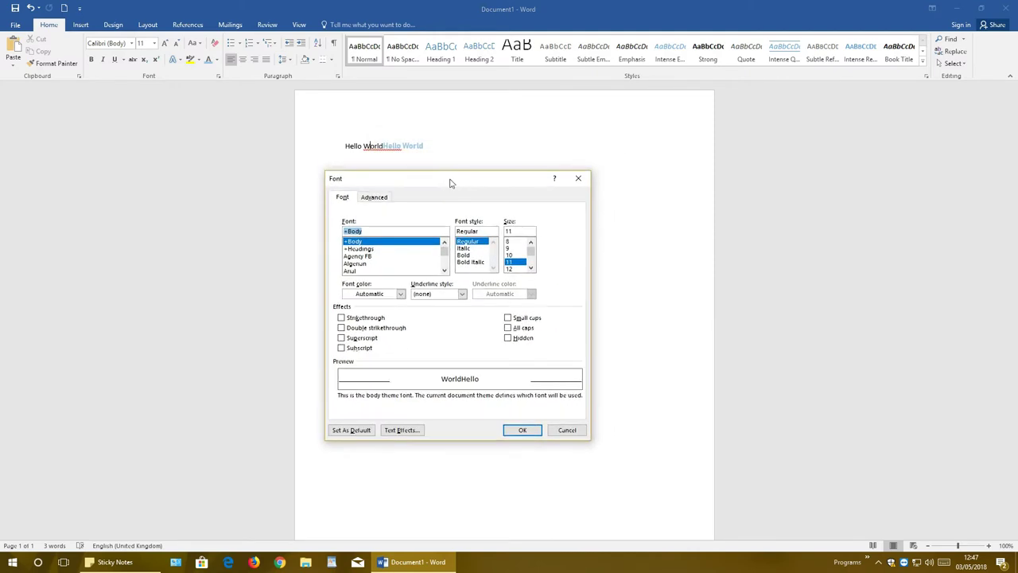
pyautogui.click(579, 179)
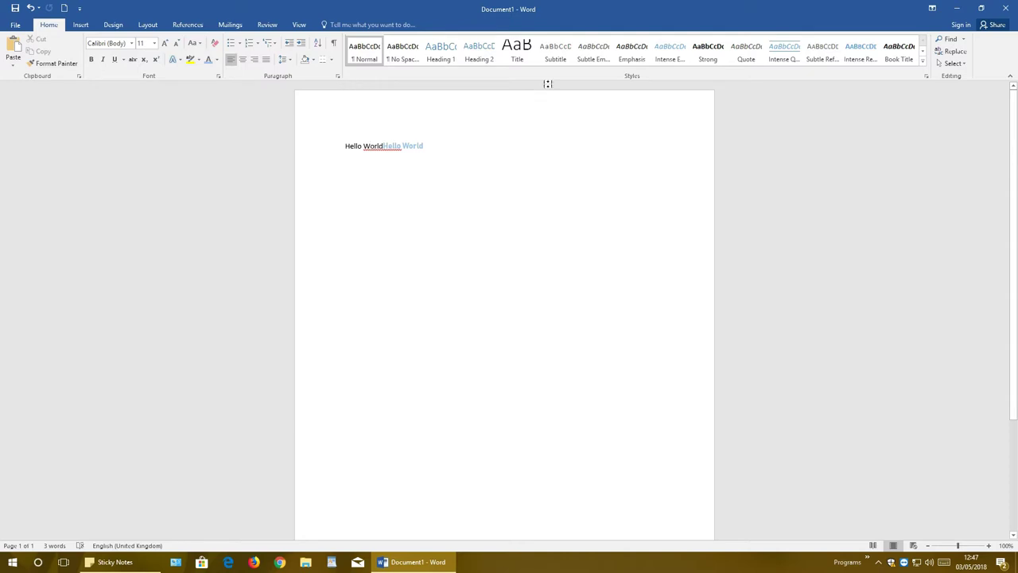
# Show the ruler along the edges of the document
pyautogui.click(300, 25)
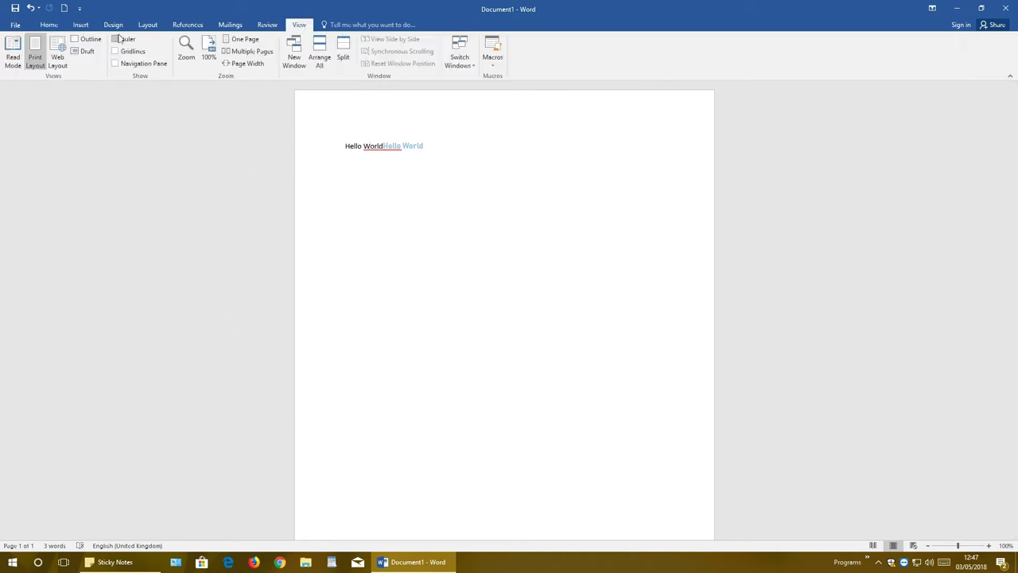
pyautogui.click(114, 39)
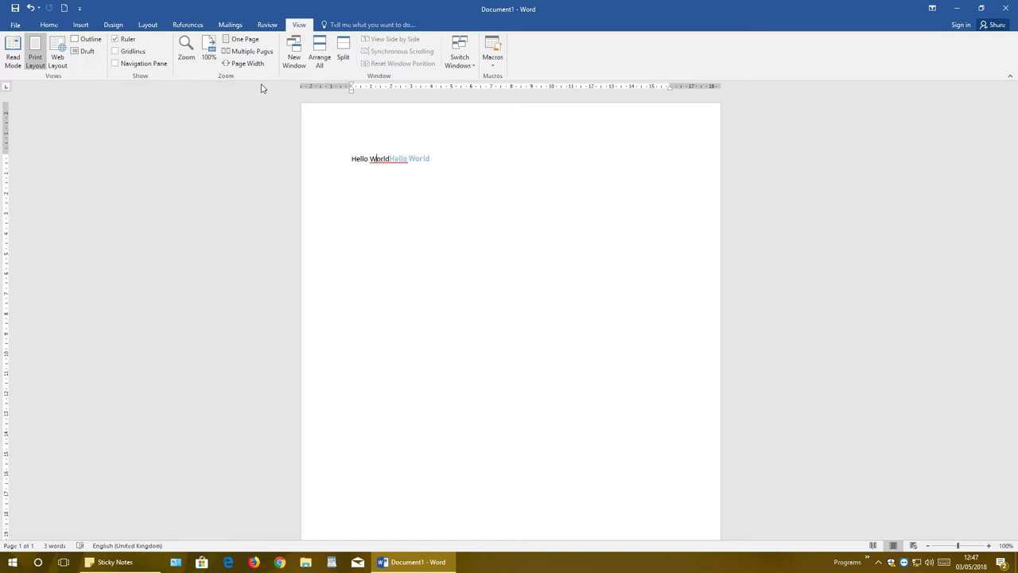
# Try Landscape orientation in Page Setup, switch back to Portrait, and cancel the page settings
pyautogui.doubleClick(166, 95)
pyautogui.moveTo(546, 129); pyautogui.dragTo(500, 133)
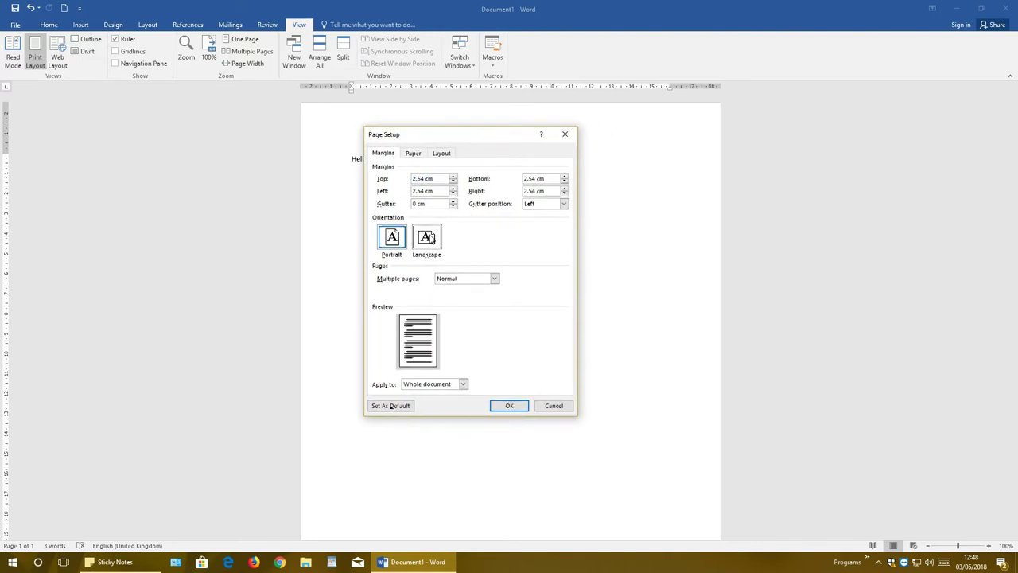
pyautogui.click(428, 246)
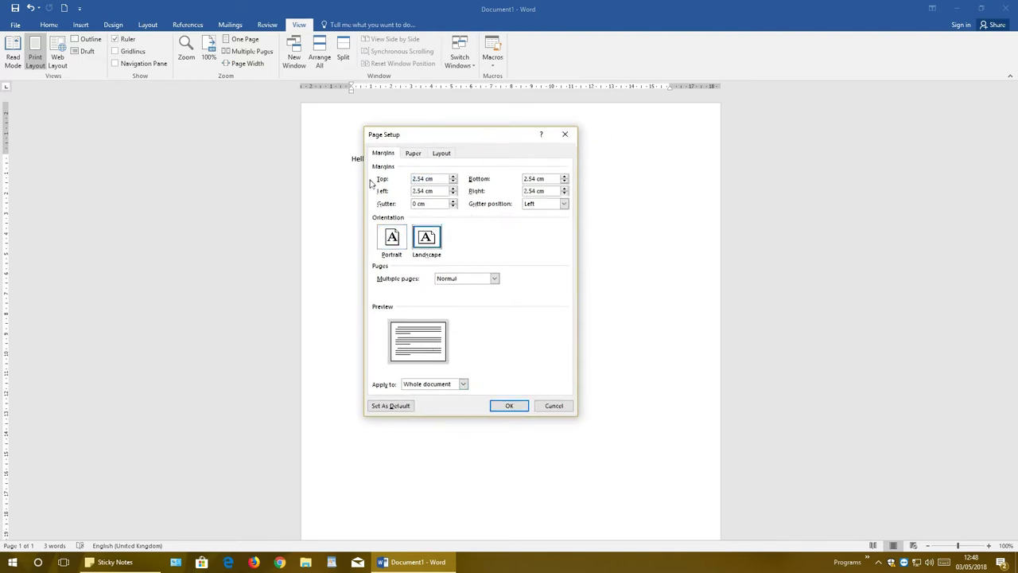
pyautogui.click(393, 237)
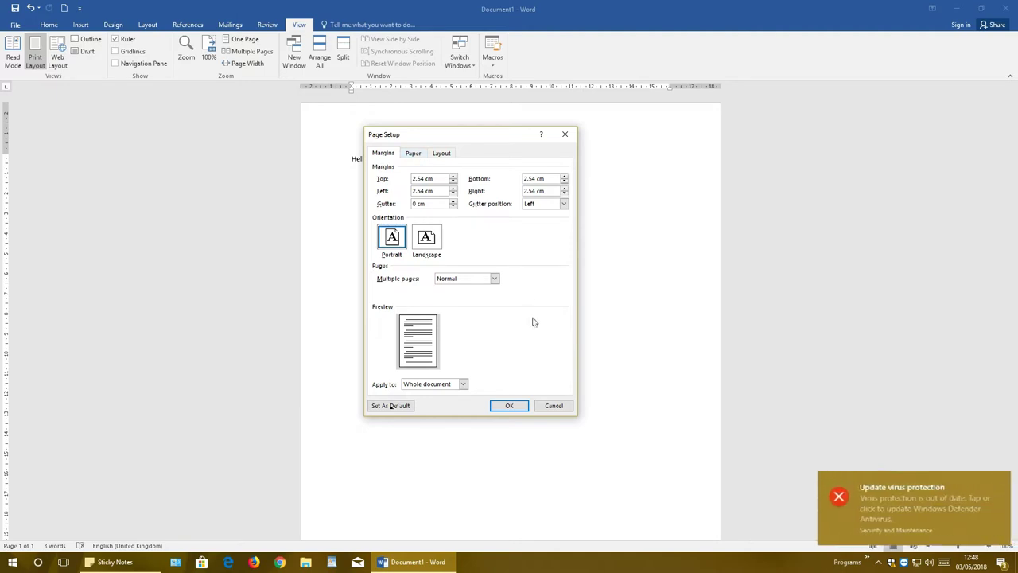
pyautogui.click(554, 405)
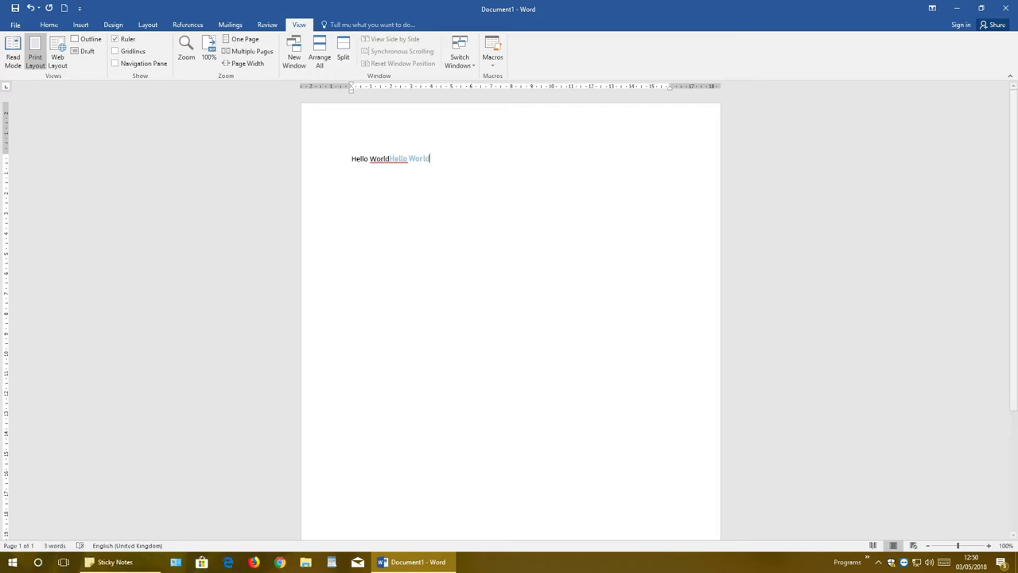
# Select individual words on the text line in turn to examine the word count and language readings
pyautogui.doubleClick(359, 159)
pyautogui.doubleClick(394, 159)
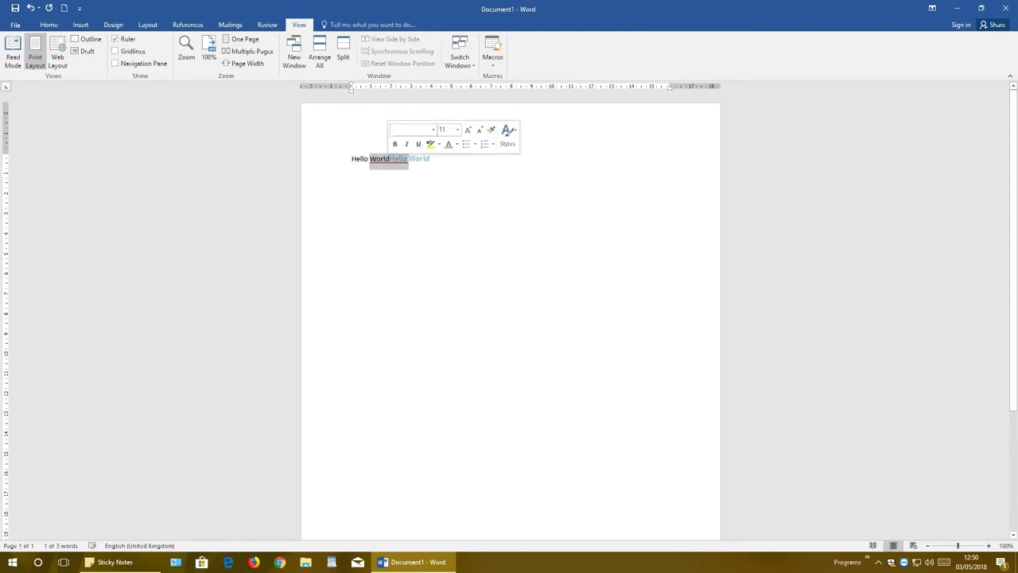
pyautogui.doubleClick(419, 158)
pyautogui.click(426, 158)
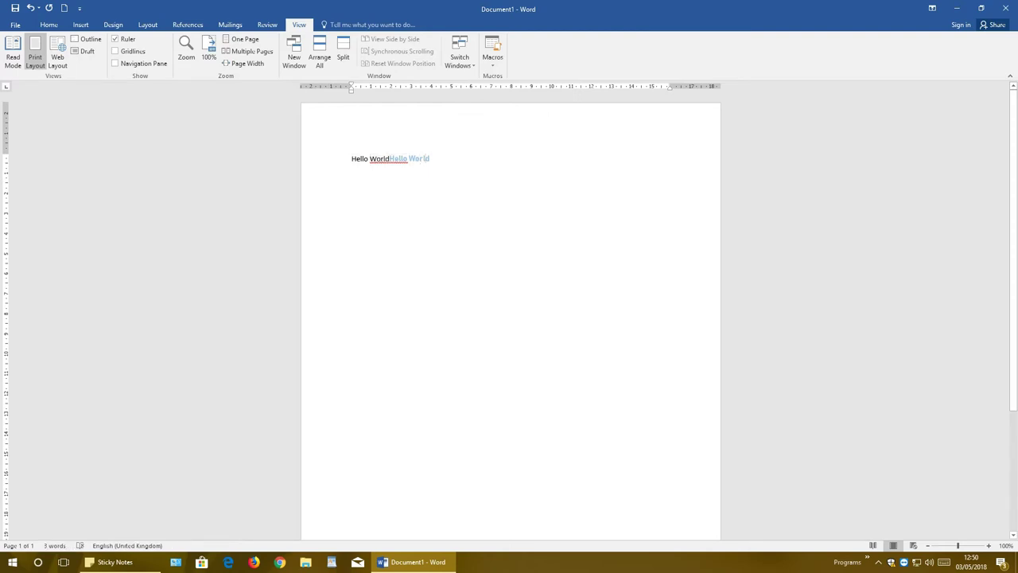
pyautogui.doubleClick(386, 159)
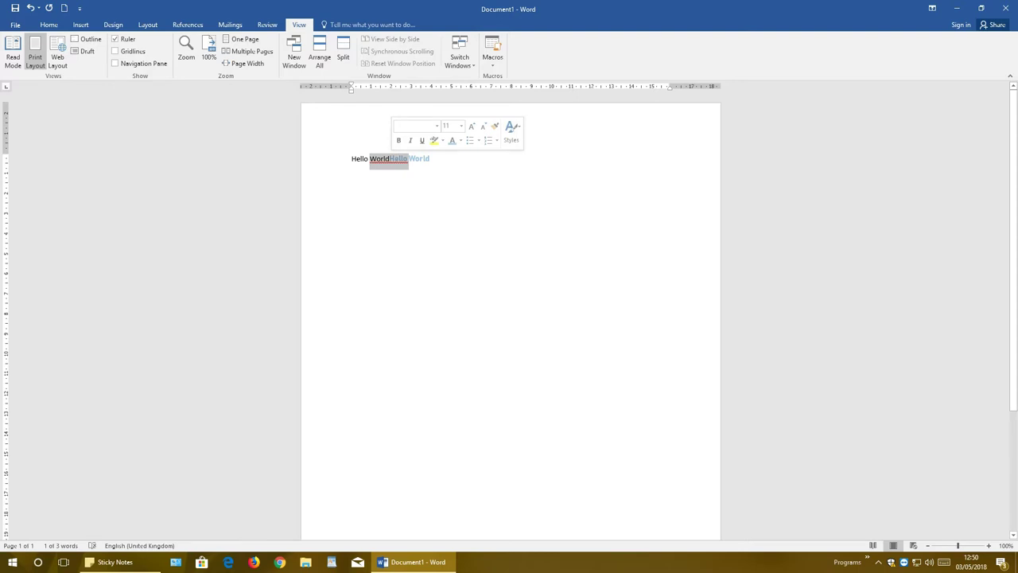
pyautogui.click(416, 158)
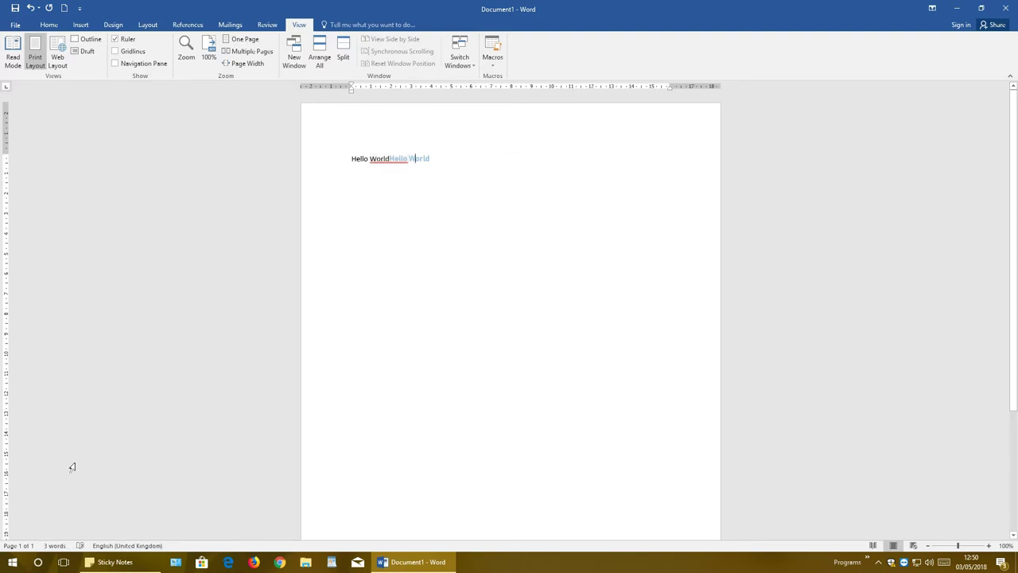
# Examine the proofing language list, highlight Alsatian as an example, and cancel without changing the language
pyautogui.click(107, 545)
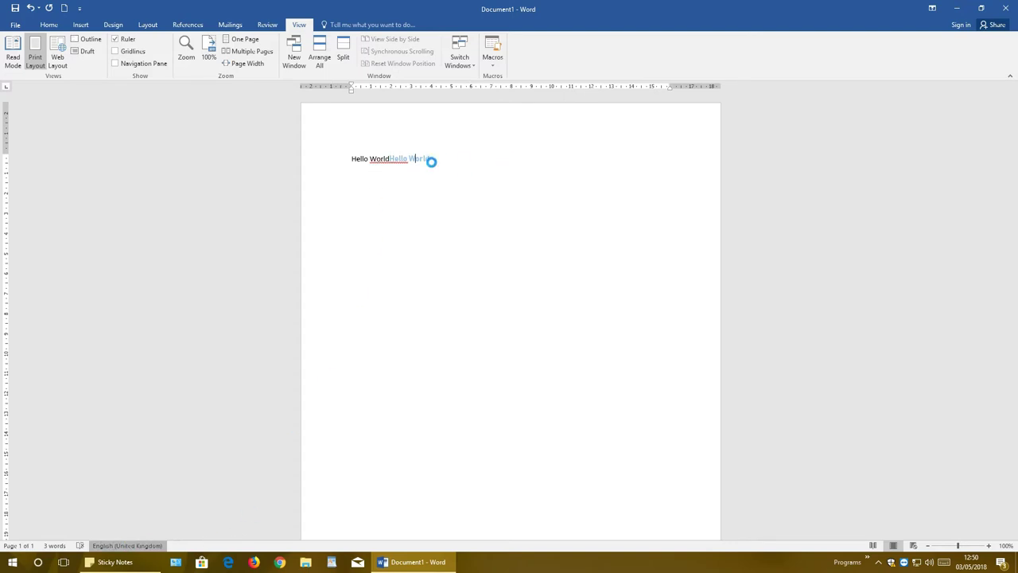
pyautogui.click(129, 545)
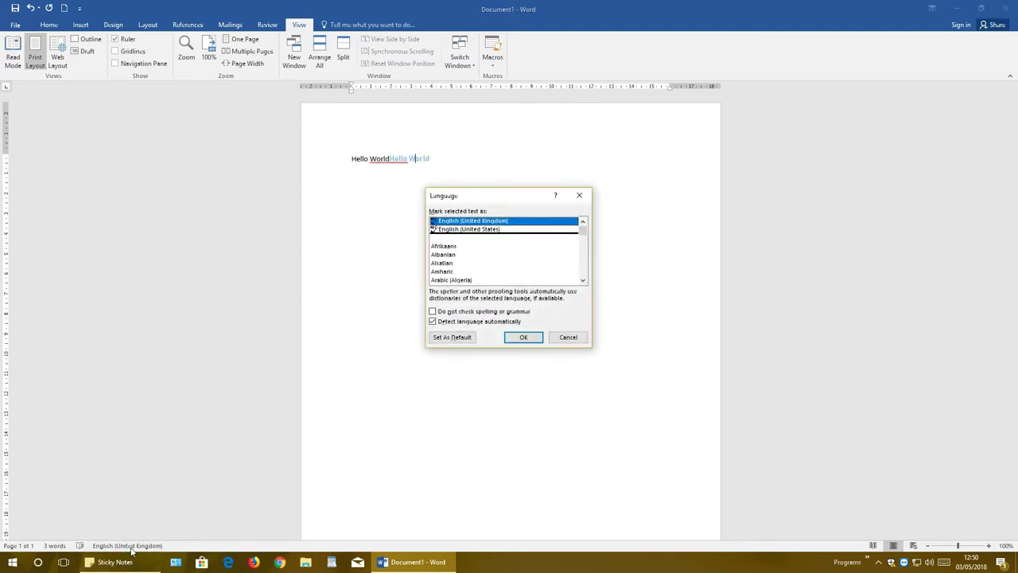
pyautogui.click(466, 263)
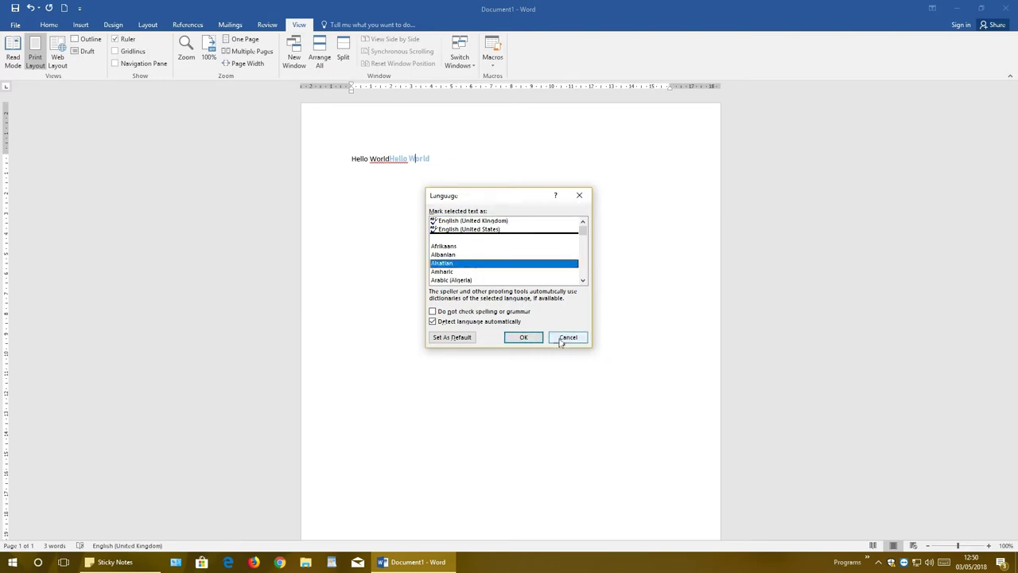
pyautogui.click(567, 338)
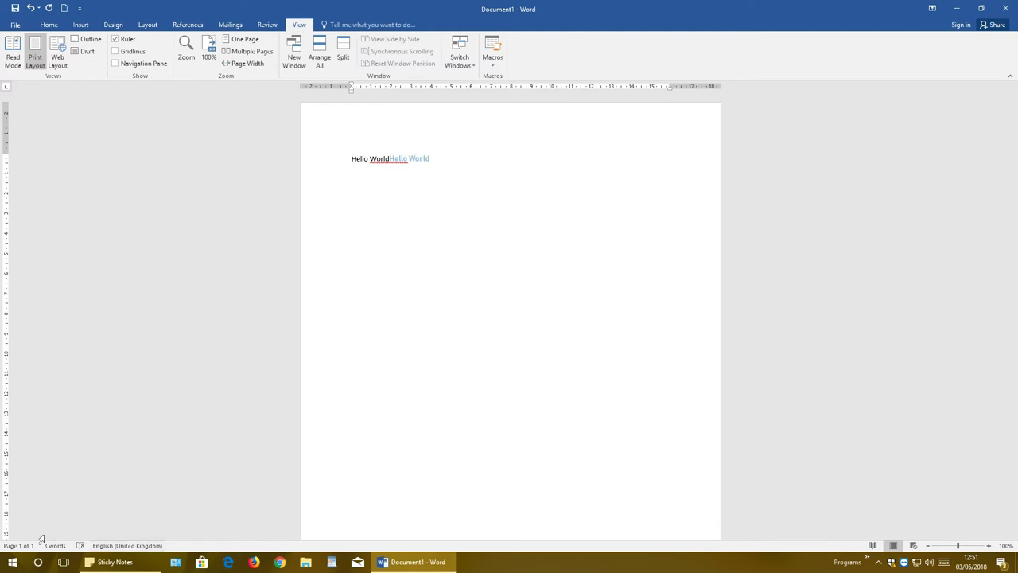
# Add the Section indicator to the status bar
pyautogui.rightClick(143, 547)
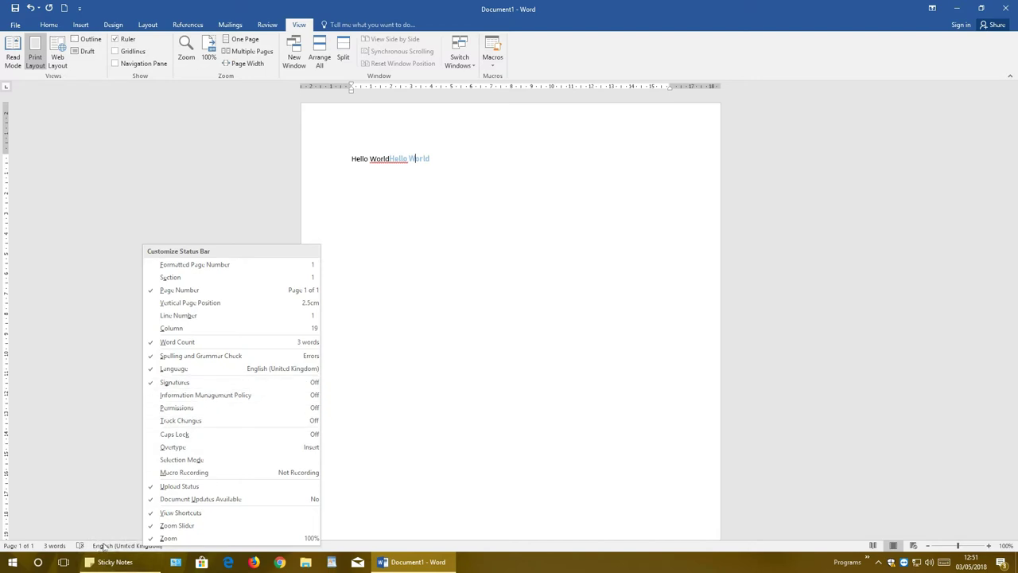
pyautogui.click(245, 277)
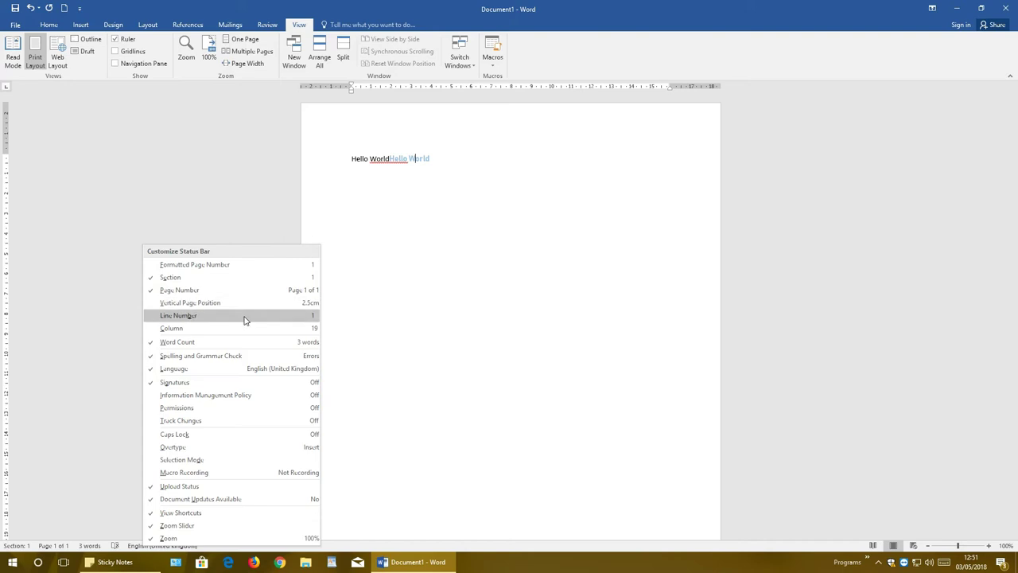
pyautogui.click(735, 469)
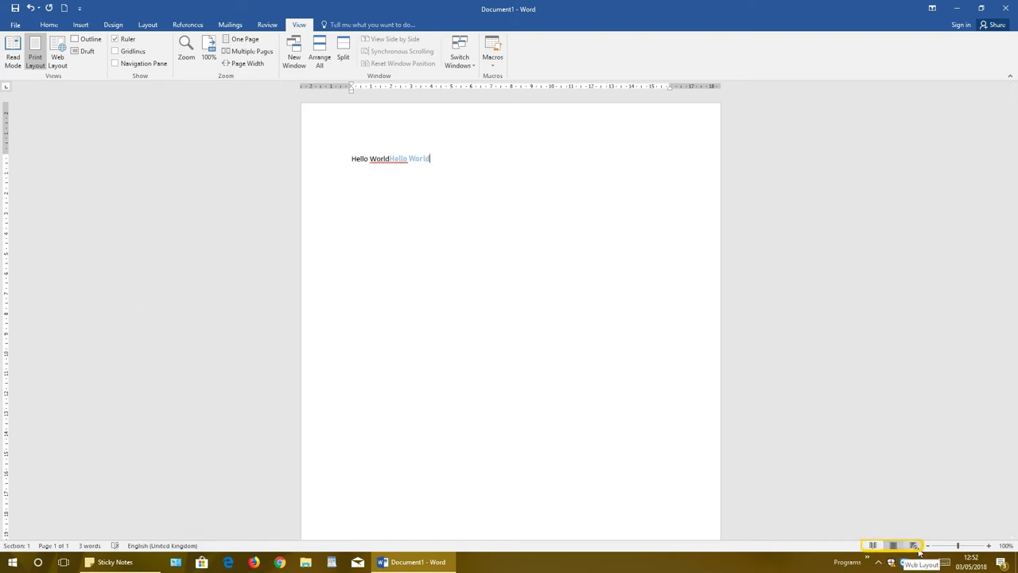
# Compare the document in Read Mode and Web Layout, returning to Print Layout after each
pyautogui.click(873, 546)
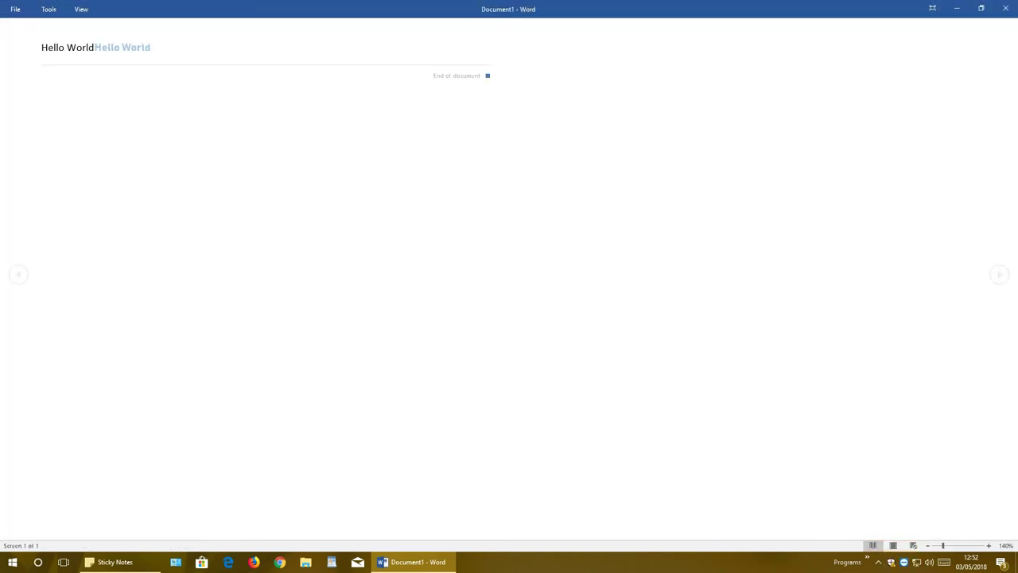
pyautogui.click(894, 544)
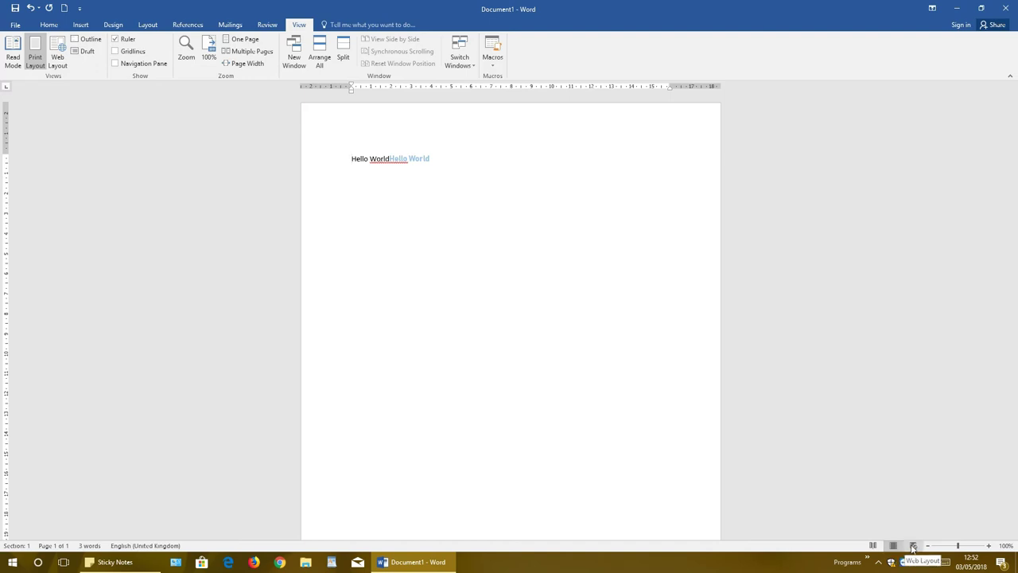
pyautogui.click(912, 546)
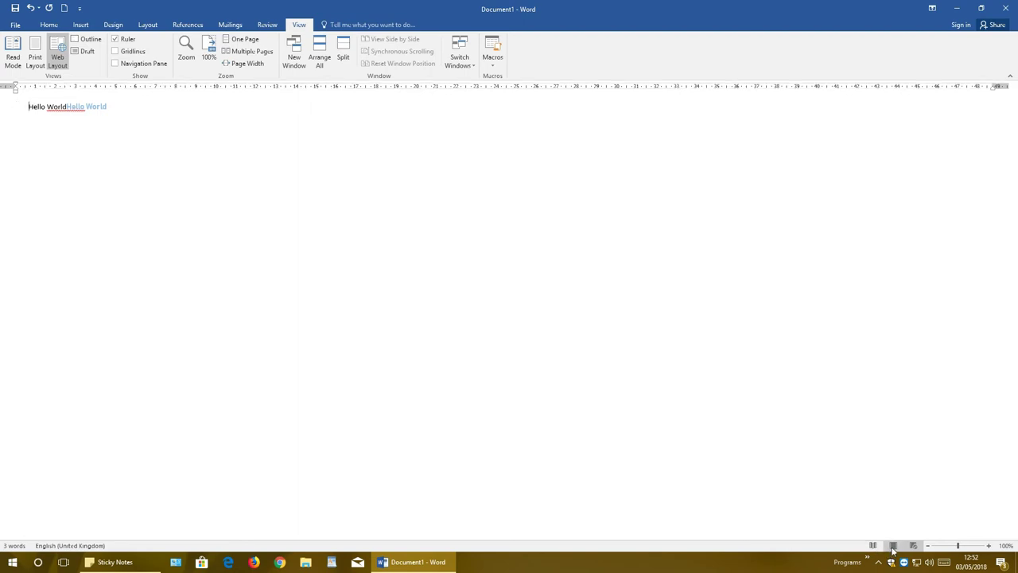
pyautogui.click(892, 546)
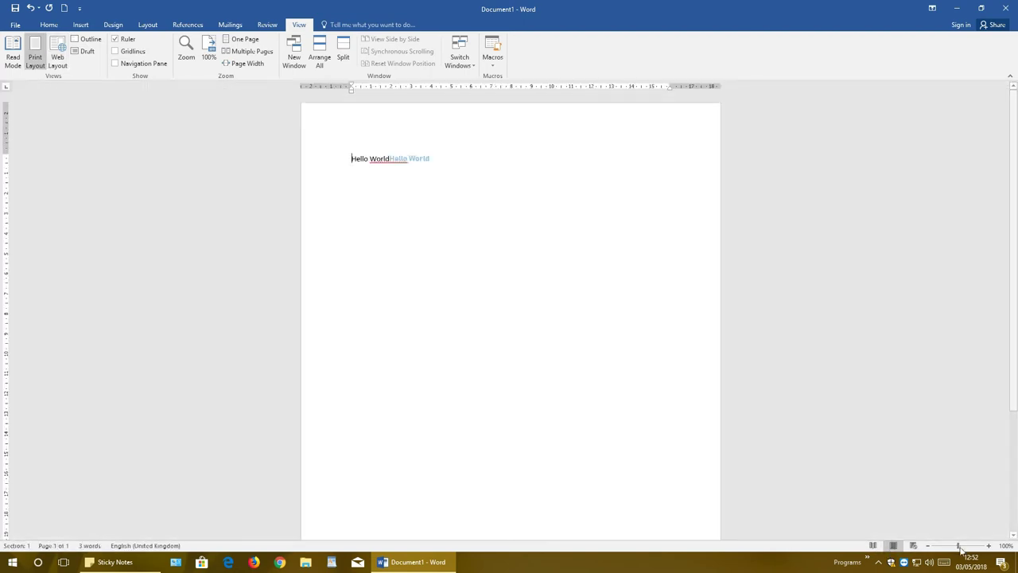
# Zoom in on the page in increments, and zoom back out to 160%
pyautogui.moveTo(958, 546)
pyautogui.mouseDown()
pyautogui.moveTo(970, 547)
pyautogui.moveTo(946, 549)
pyautogui.moveTo(962, 548)
pyautogui.mouseUp()
pyautogui.click(989, 545)
pyautogui.click(989, 545)
pyautogui.click(989, 546)
pyautogui.click(929, 546)
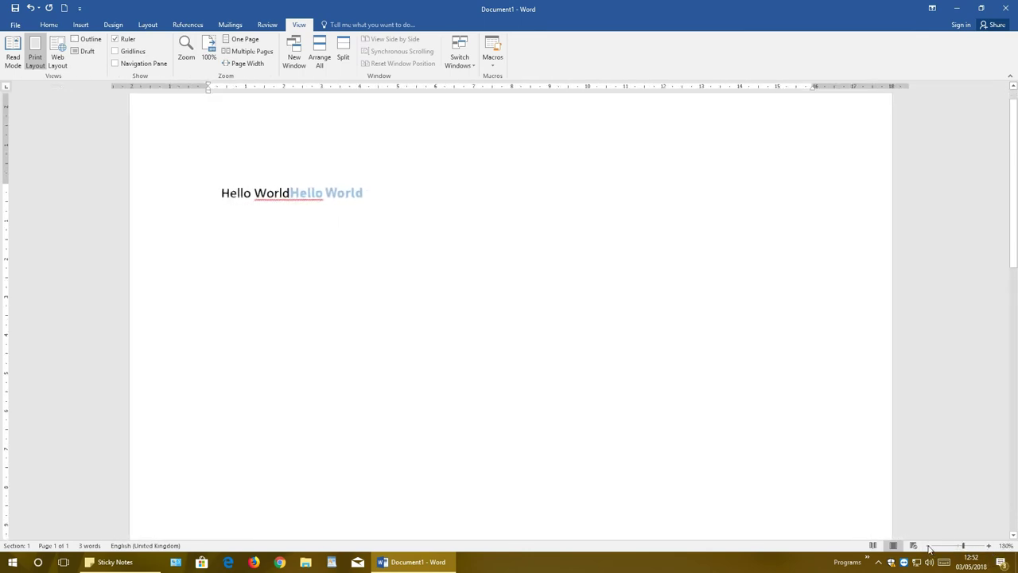
pyautogui.click(928, 546)
pyautogui.click(928, 546)
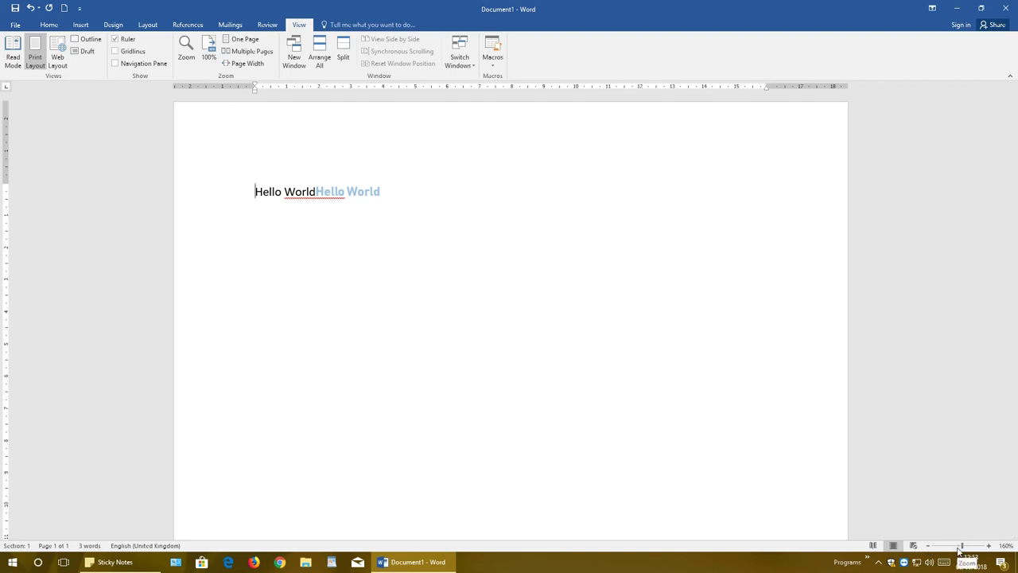
# Scroll the page down and back up, and enlarge it to 336% to scroll across to its right edge
pyautogui.moveTo(1013, 137); pyautogui.dragTo(1012, 190)
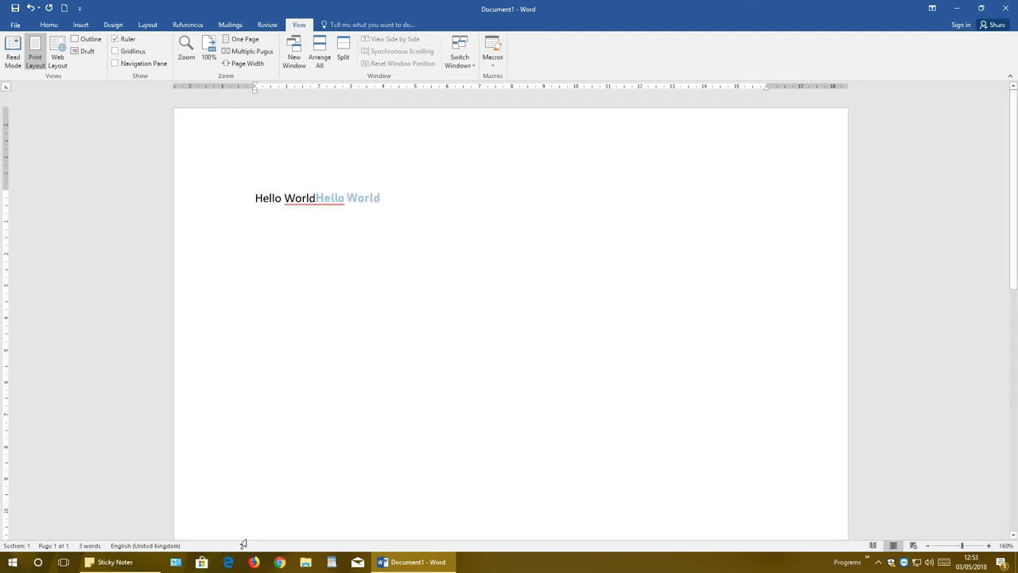
pyautogui.scroll(-2, 509, 318)
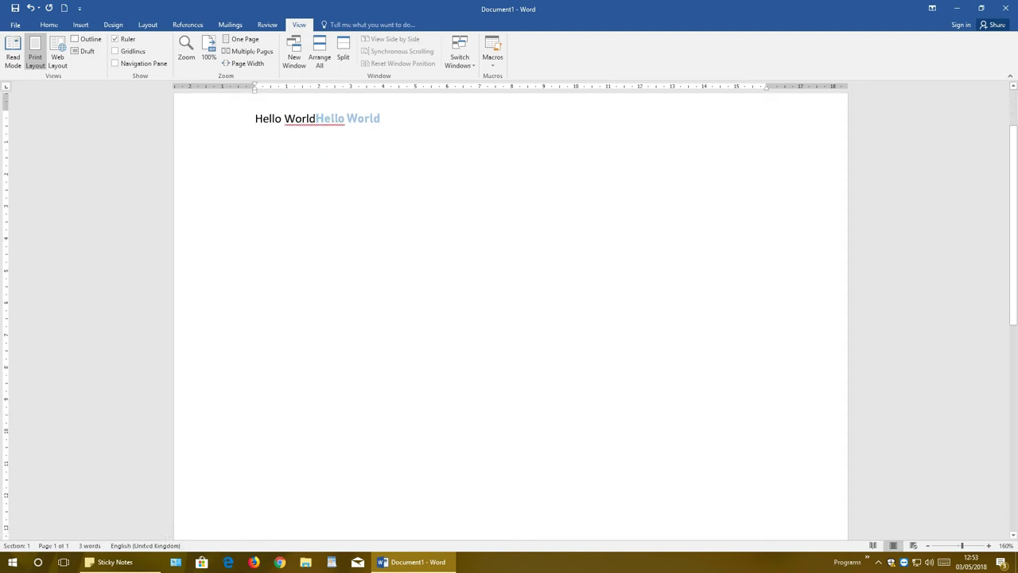
pyautogui.scroll(2, 509, 318)
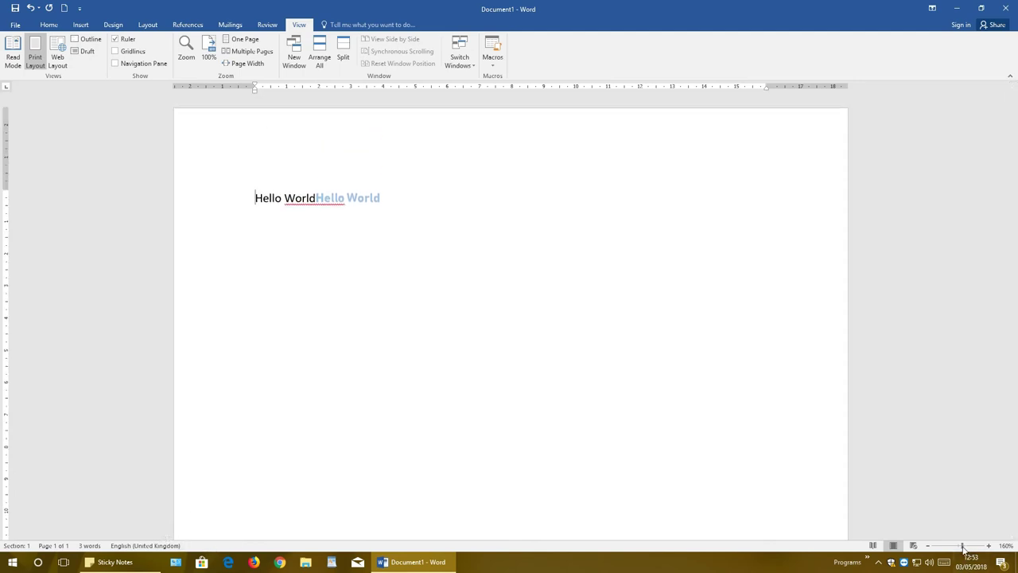
pyautogui.moveTo(962, 546); pyautogui.dragTo(974, 547)
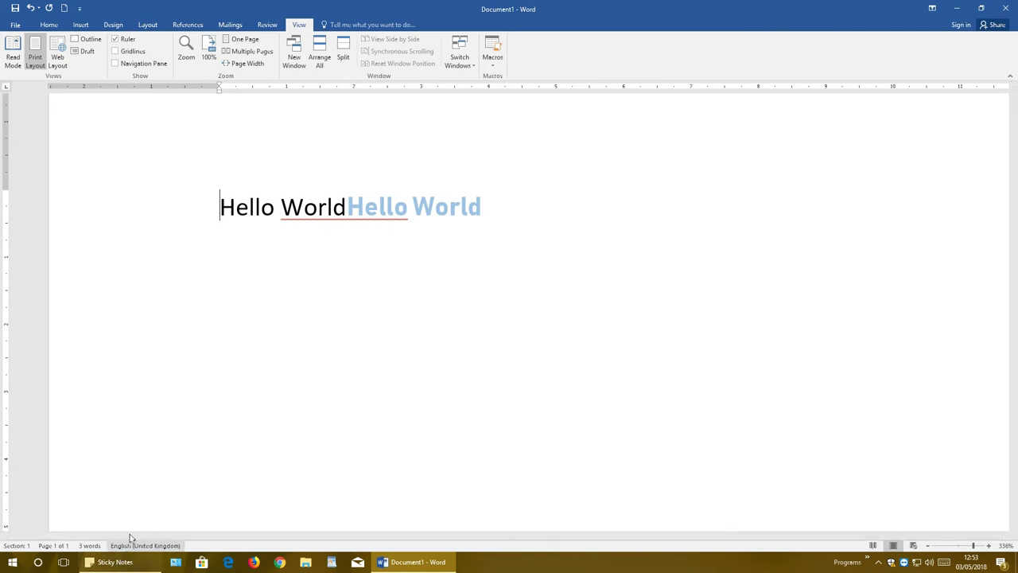
pyautogui.moveTo(132, 537); pyautogui.dragTo(999, 548)
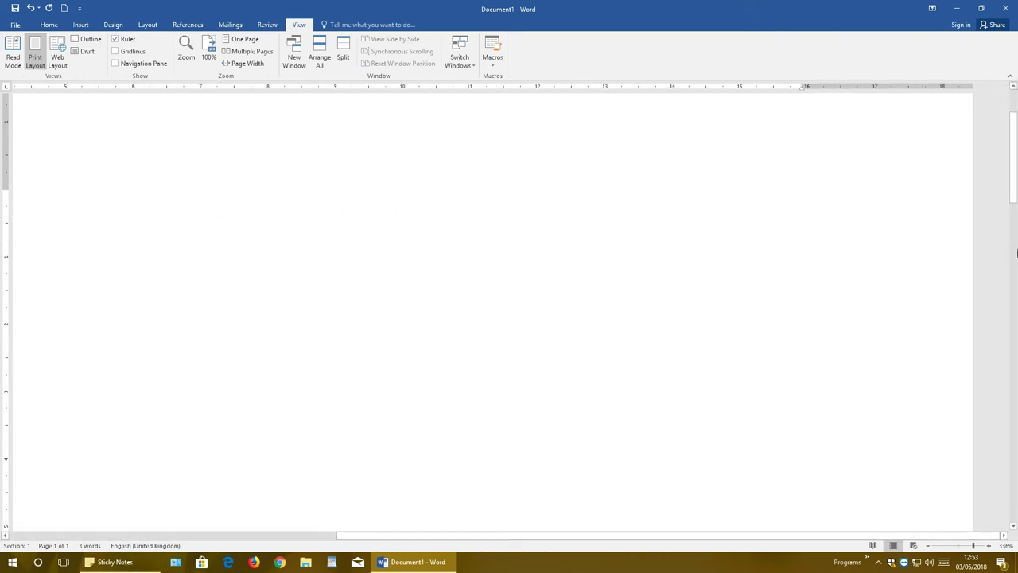
# Reset the document zoom to the preset 100% through the Zoom dialog
pyautogui.click(1005, 545)
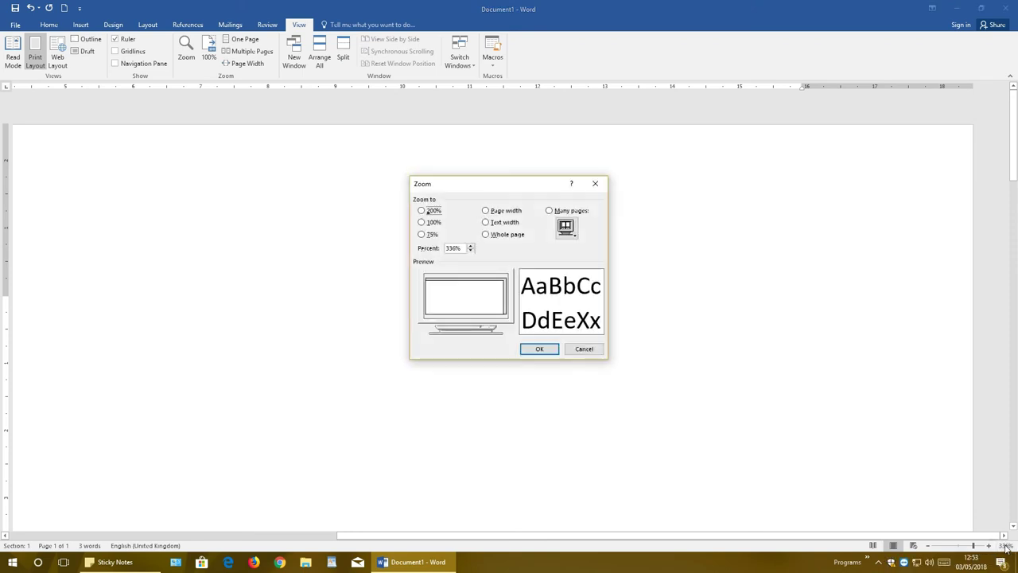
pyautogui.moveTo(518, 191); pyautogui.dragTo(578, 223)
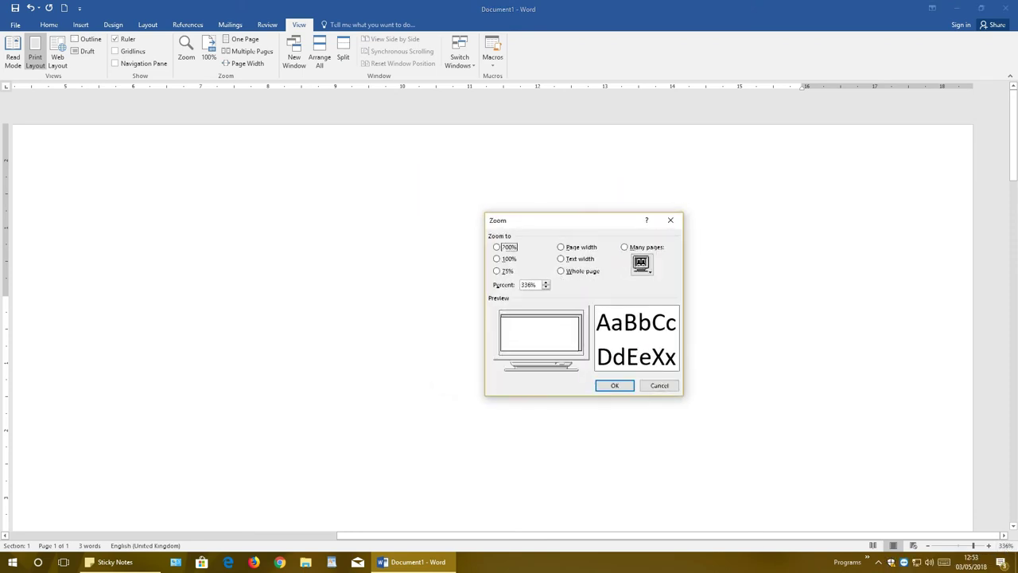
pyautogui.click(497, 258)
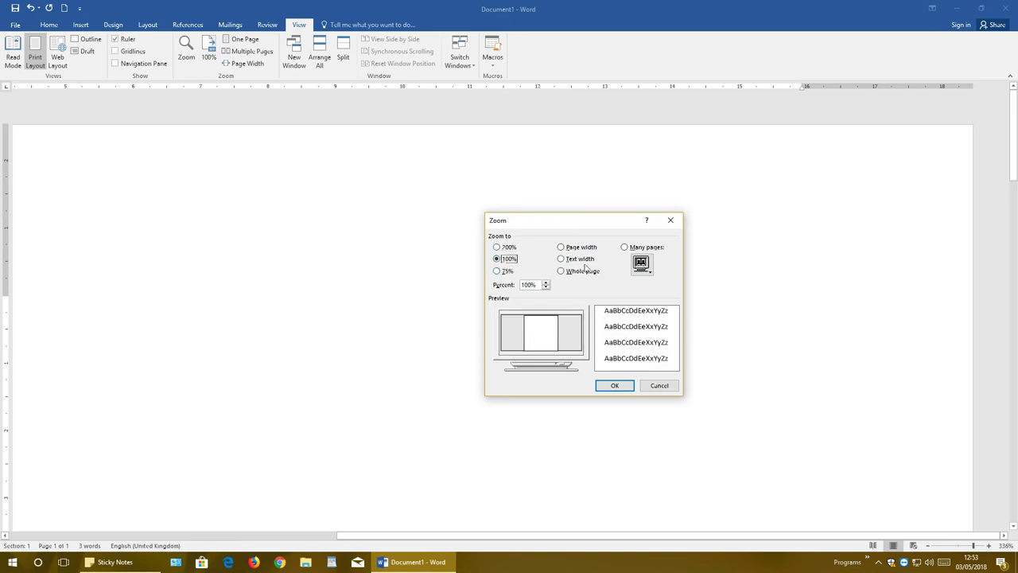
pyautogui.click(618, 387)
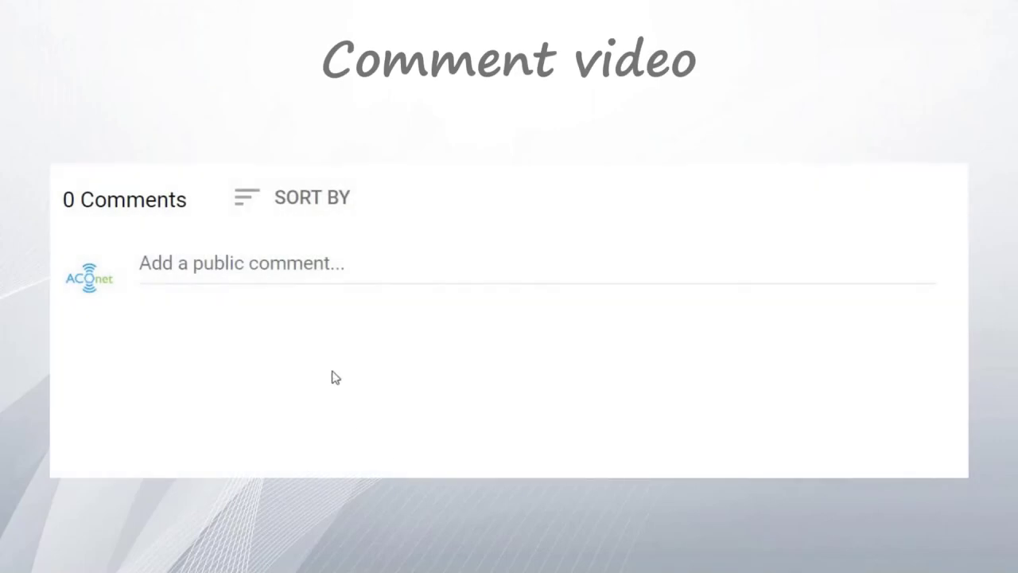
pyautogui.click(296, 275)
pyautogui.write('Great video, keep it up =)')
pyautogui.click(888, 325)
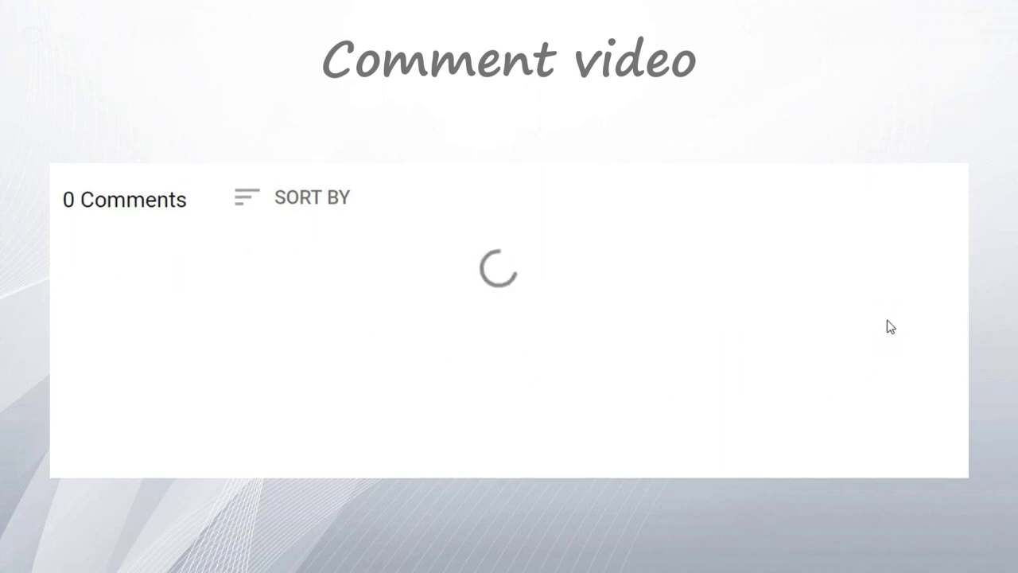